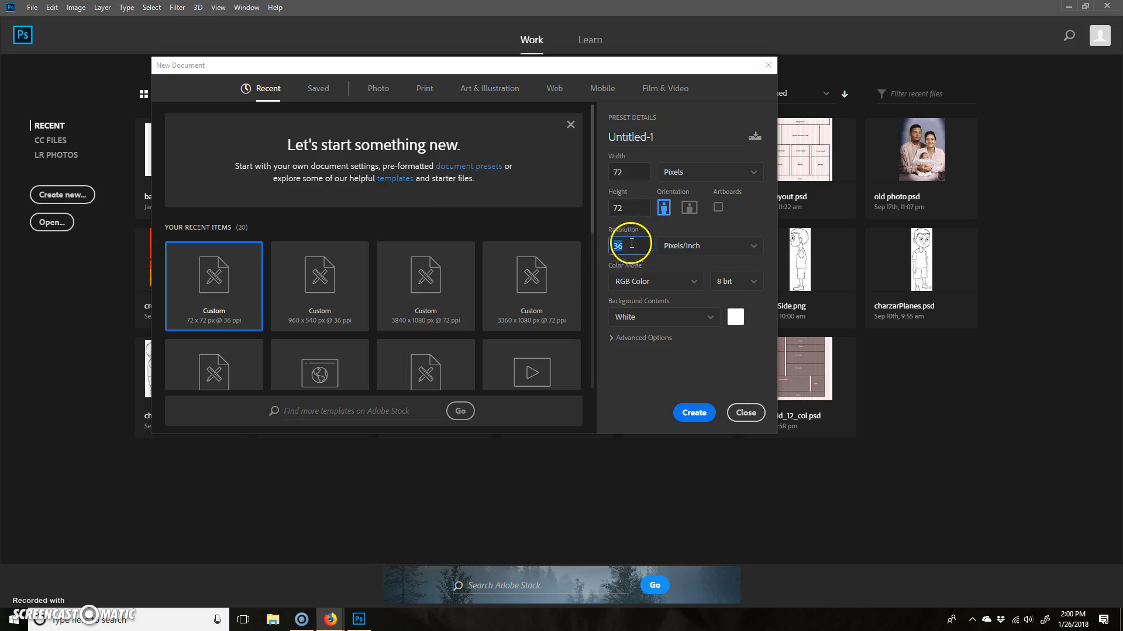
- Create a 72 × 72 pixel document at 36 pixels/inch in RGB Color with a white background
{"action": "left_click", "coordinate": [639, 173]}
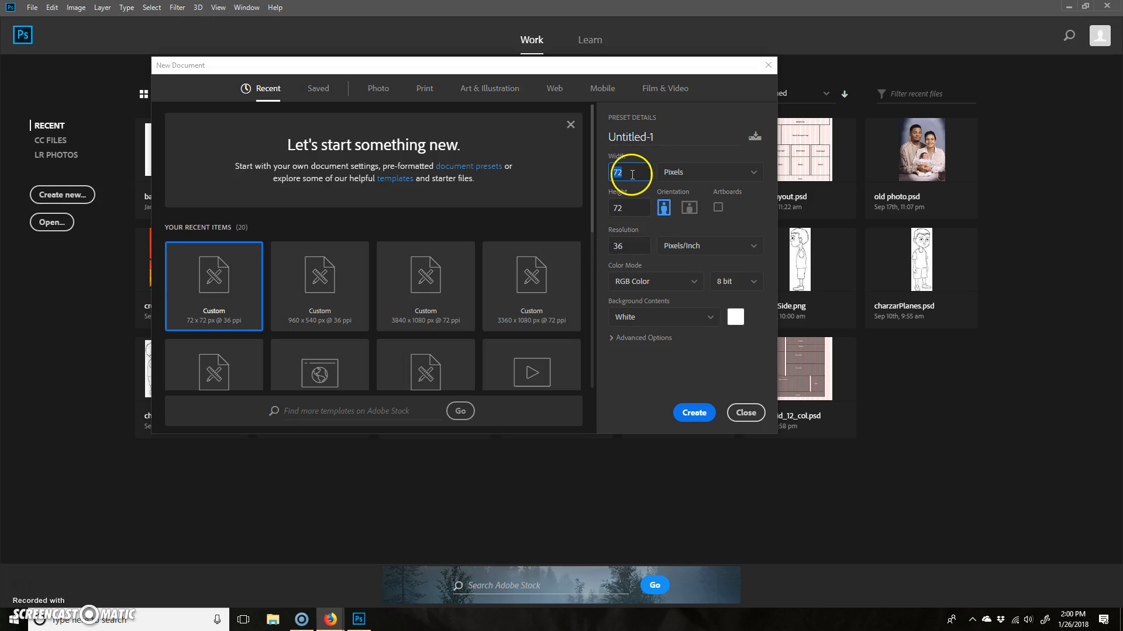
{"action": "left_click", "coordinate": [622, 209]}
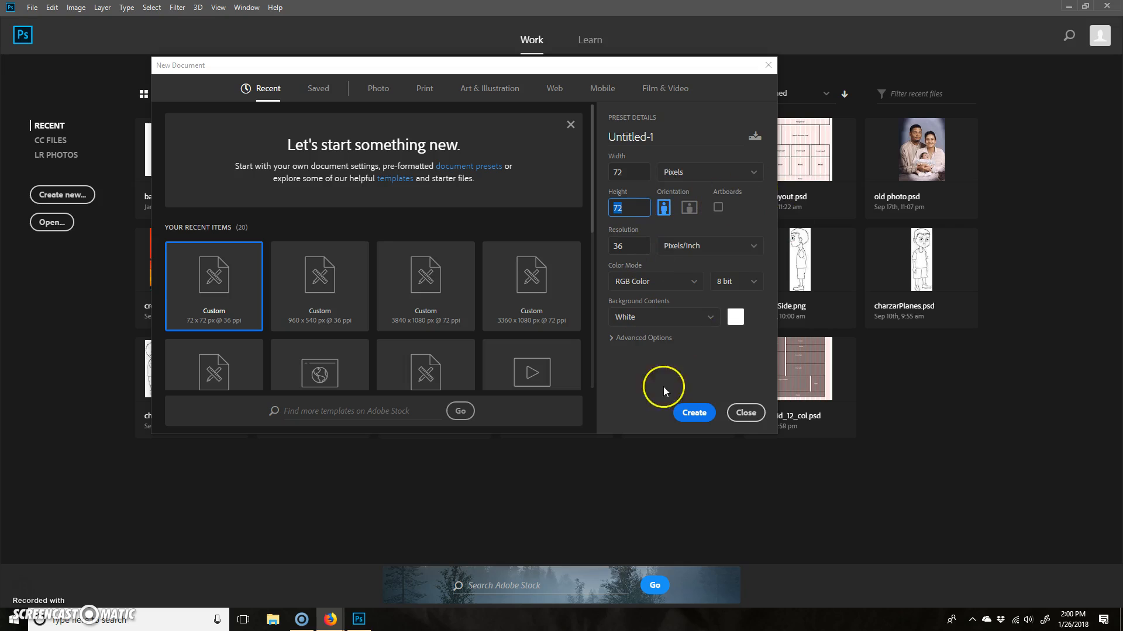
{"action": "left_click", "coordinate": [702, 415]}
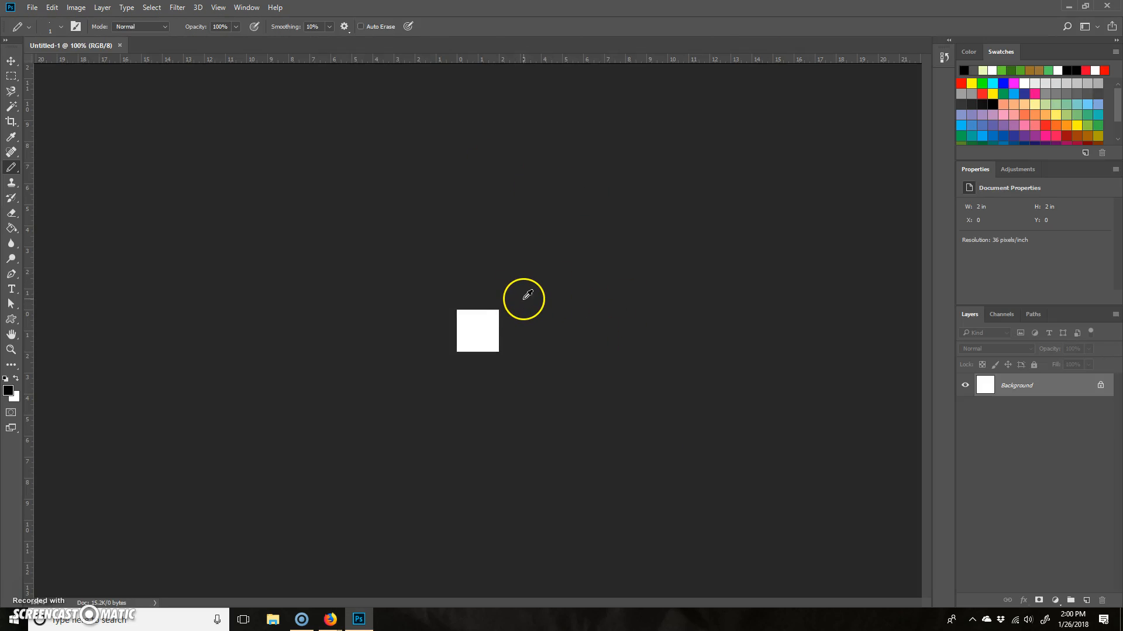
- Add a new empty layer and delete the Background layer so the canvas is transparent
{"action": "key", "text": "ctrl+plus"}
{"action": "key", "text": "ctrl+plus"}
{"action": "key", "text": "ctrl+plus"}
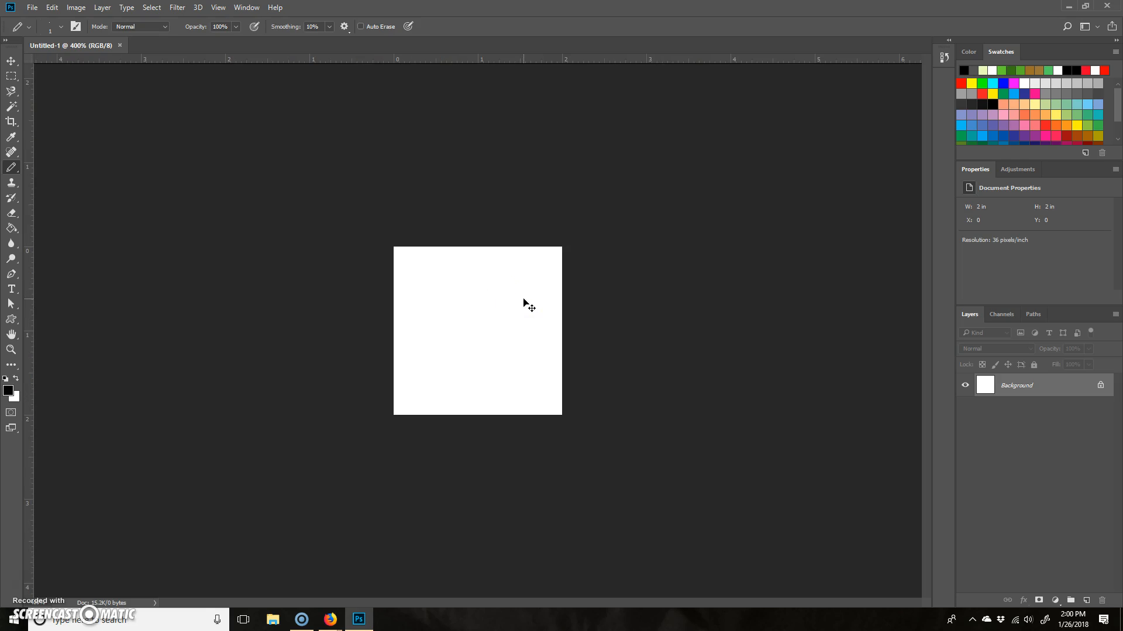
{"action": "key", "text": "ctrl+plus"}
{"action": "key", "text": "ctrl+plus"}
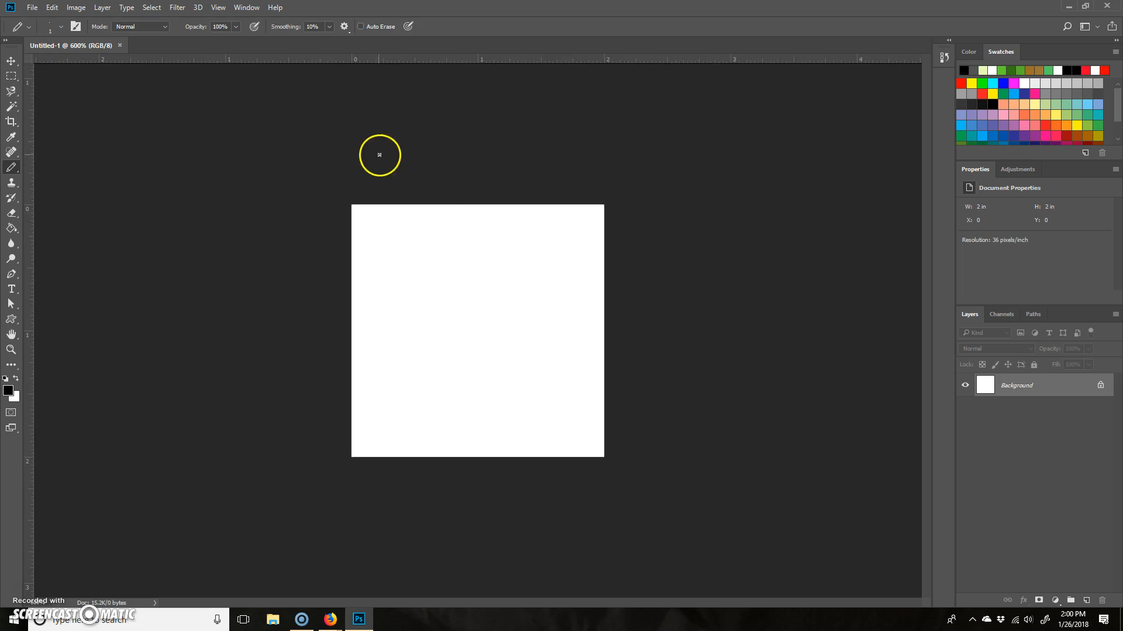
{"action": "left_click_drag", "start_coordinate": [1035, 383], "coordinate": [1105, 608]}
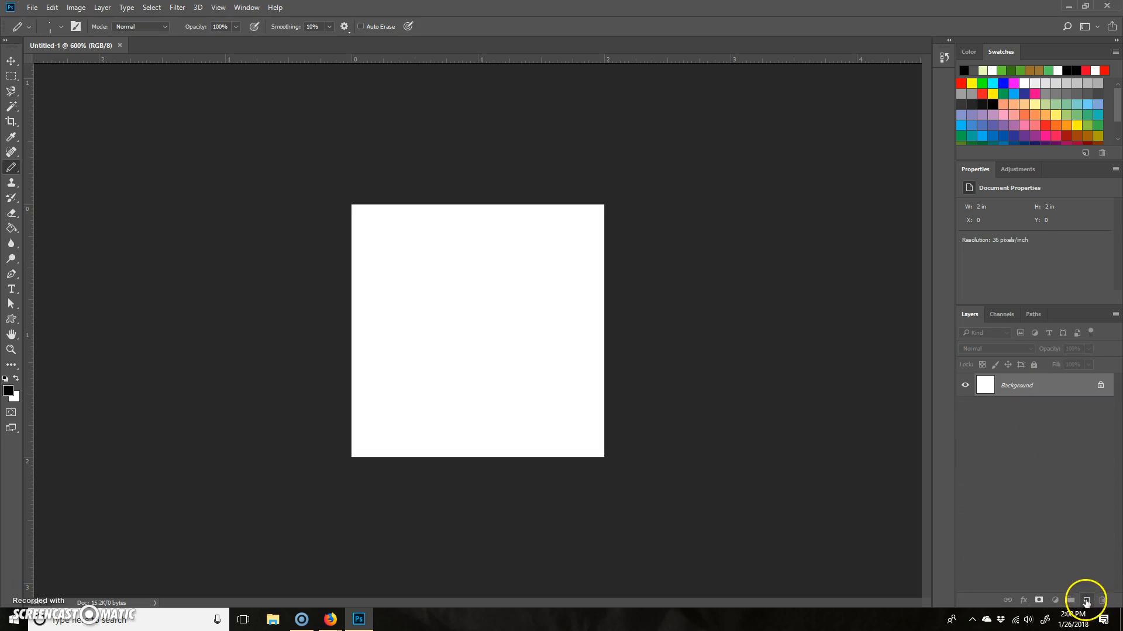
{"action": "left_click", "coordinate": [1086, 601]}
{"action": "left_click", "coordinate": [1035, 408]}
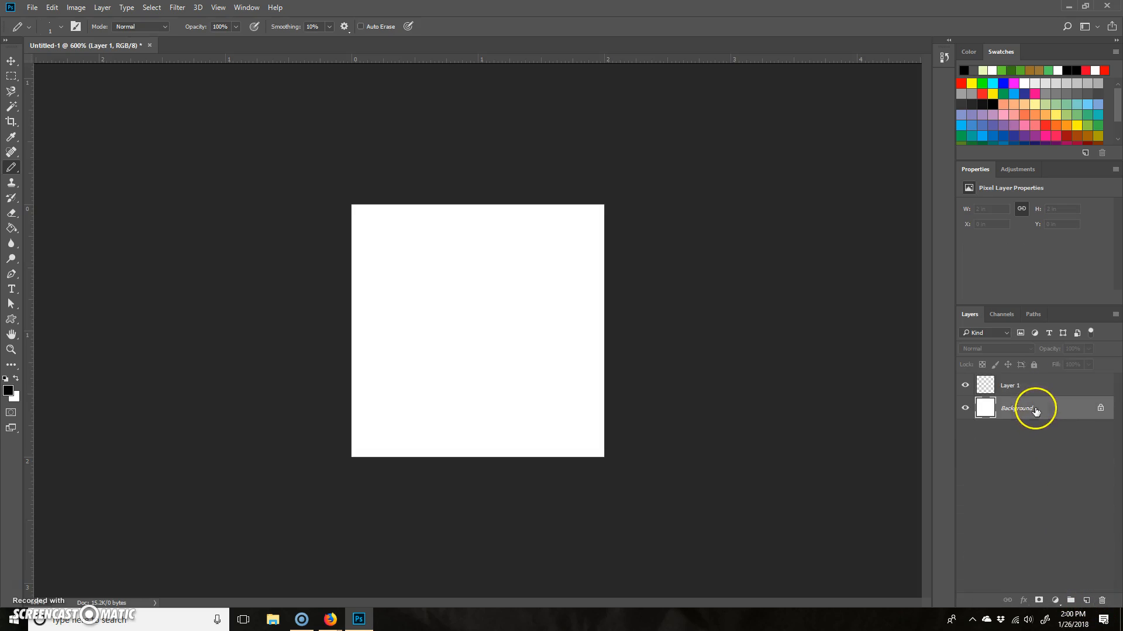
{"action": "left_click", "coordinate": [1103, 600]}
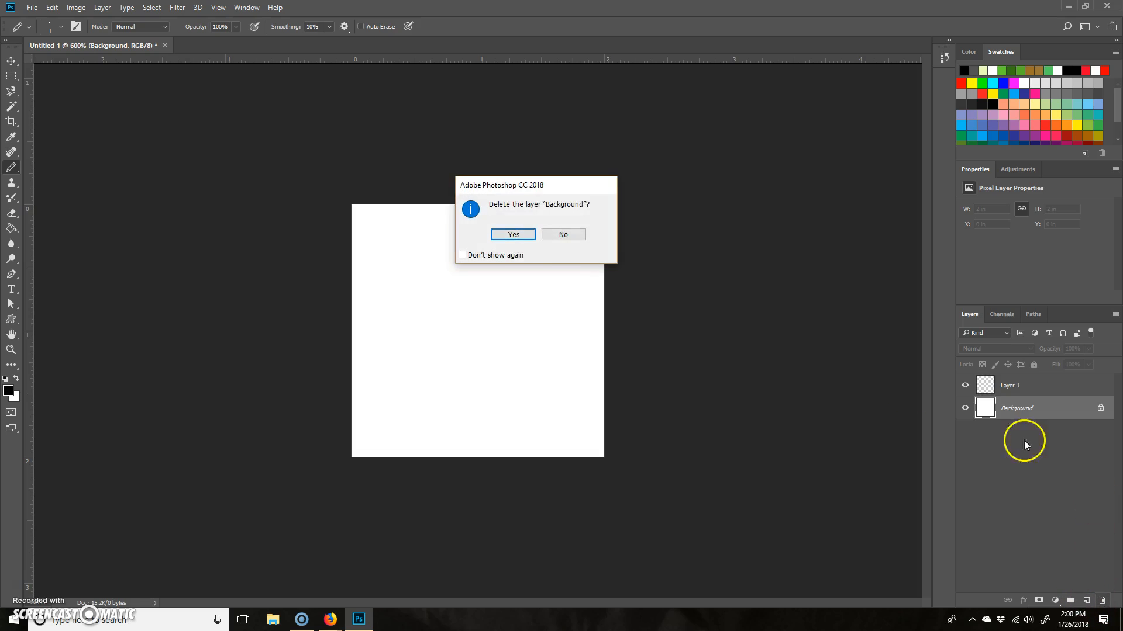
{"action": "left_click", "coordinate": [512, 237]}
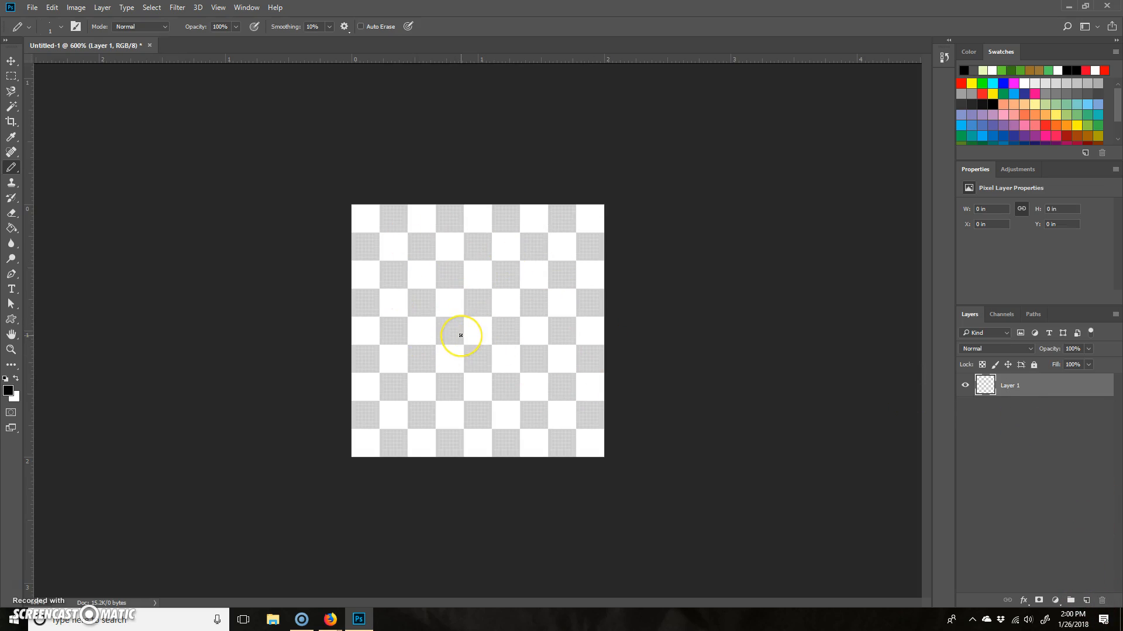
- Draw one diagonal test stroke with the Brush tool and one with the Pencil tool, undoing each
{"action": "key", "text": "ctrl+plus"}
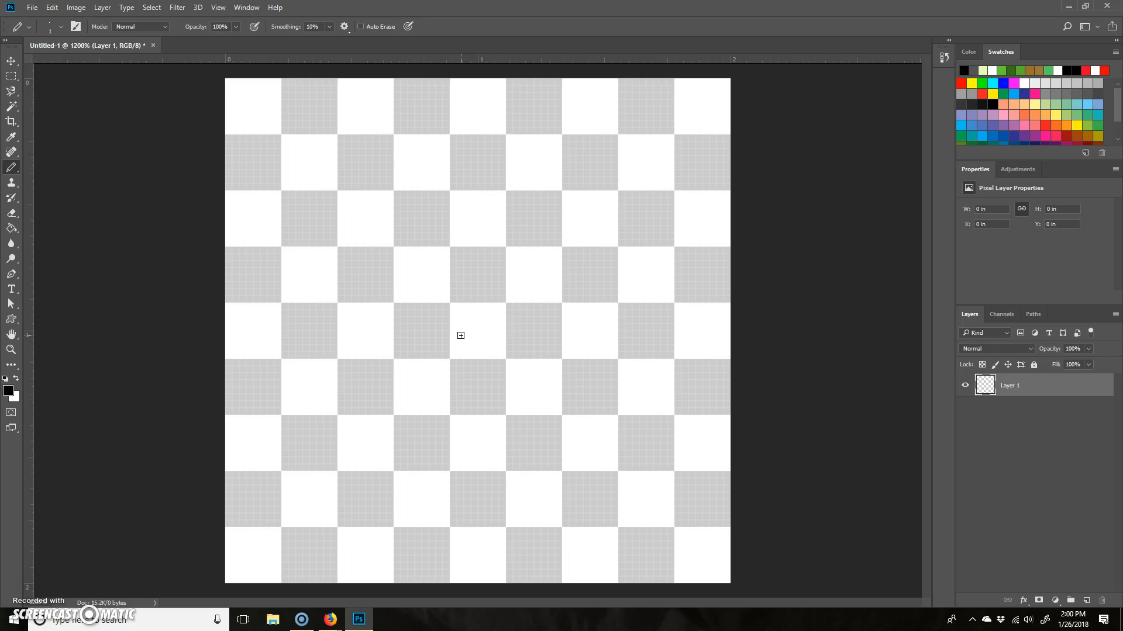
{"action": "right_click", "coordinate": [15, 172]}
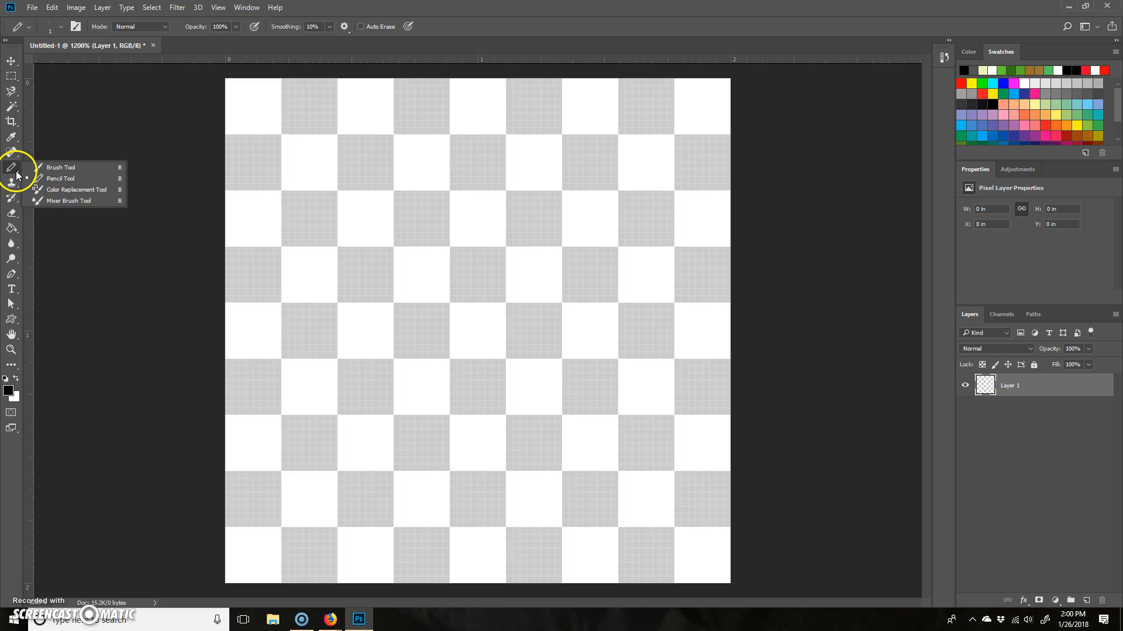
{"action": "left_click", "coordinate": [70, 164]}
{"action": "mouse_move", "coordinate": [325, 439]}
{"action": "left_mouse_down"}
{"action": "mouse_move", "coordinate": [474, 282]}
{"action": "mouse_move", "coordinate": [581, 194]}
{"action": "left_mouse_up"}
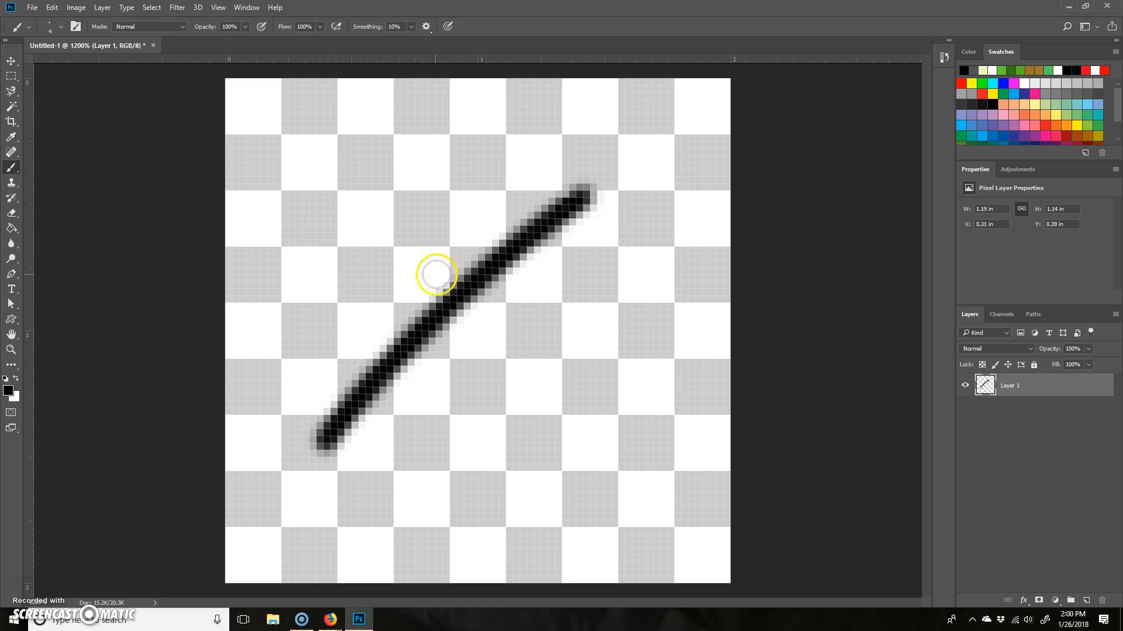
{"action": "key", "text": "ctrl+z"}
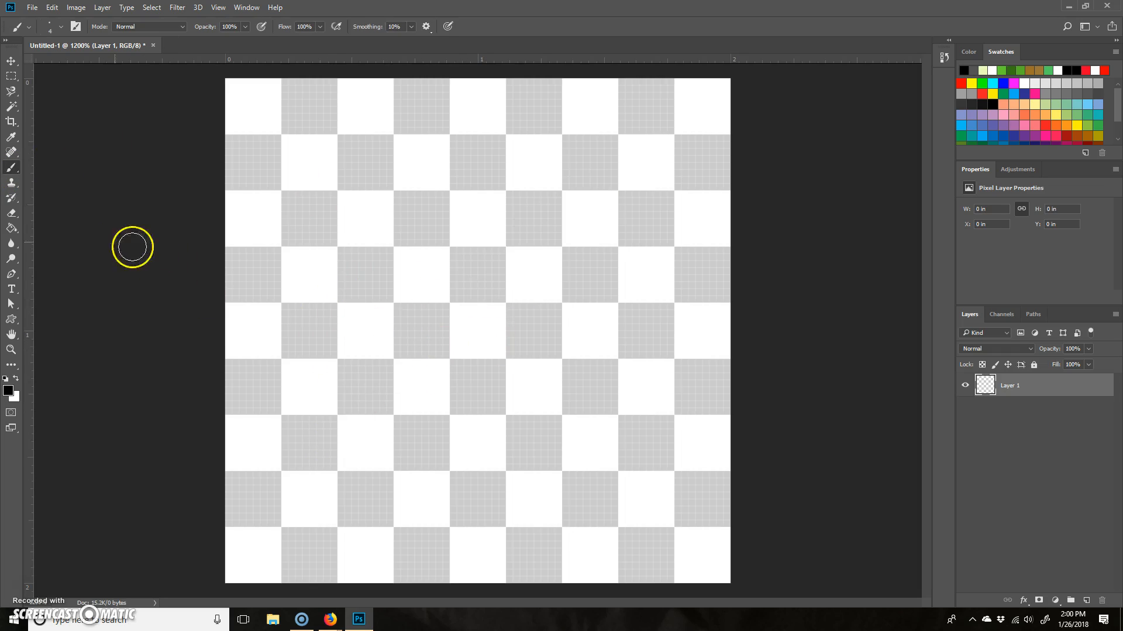
{"action": "right_click", "coordinate": [15, 172]}
{"action": "left_click", "coordinate": [64, 179]}
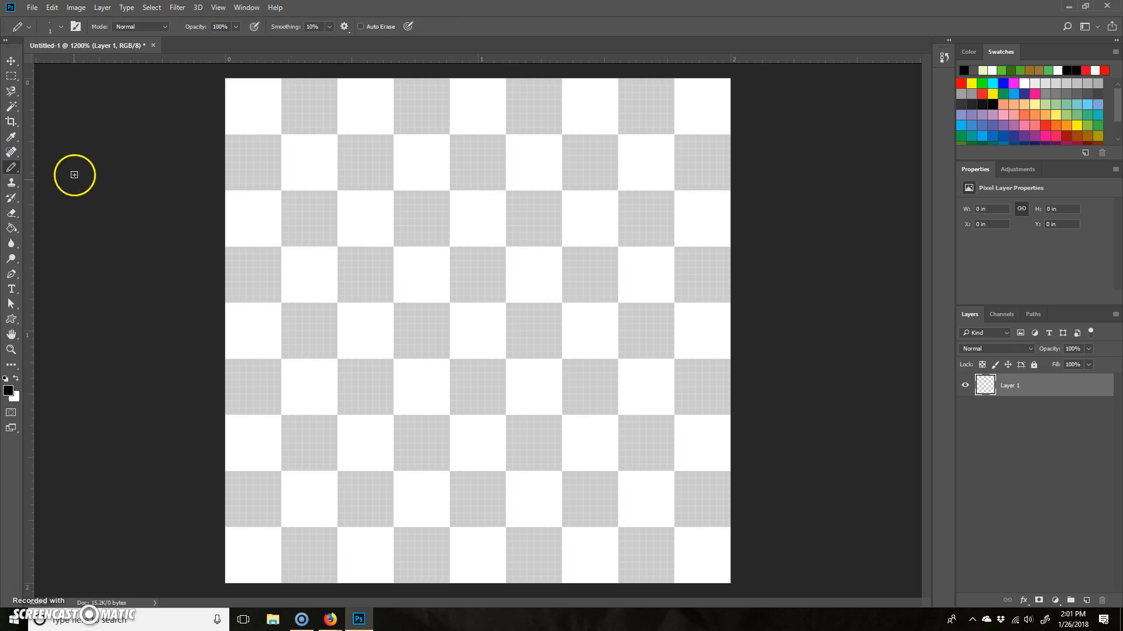
{"action": "left_click_drag", "start_coordinate": [363, 444], "coordinate": [551, 210]}
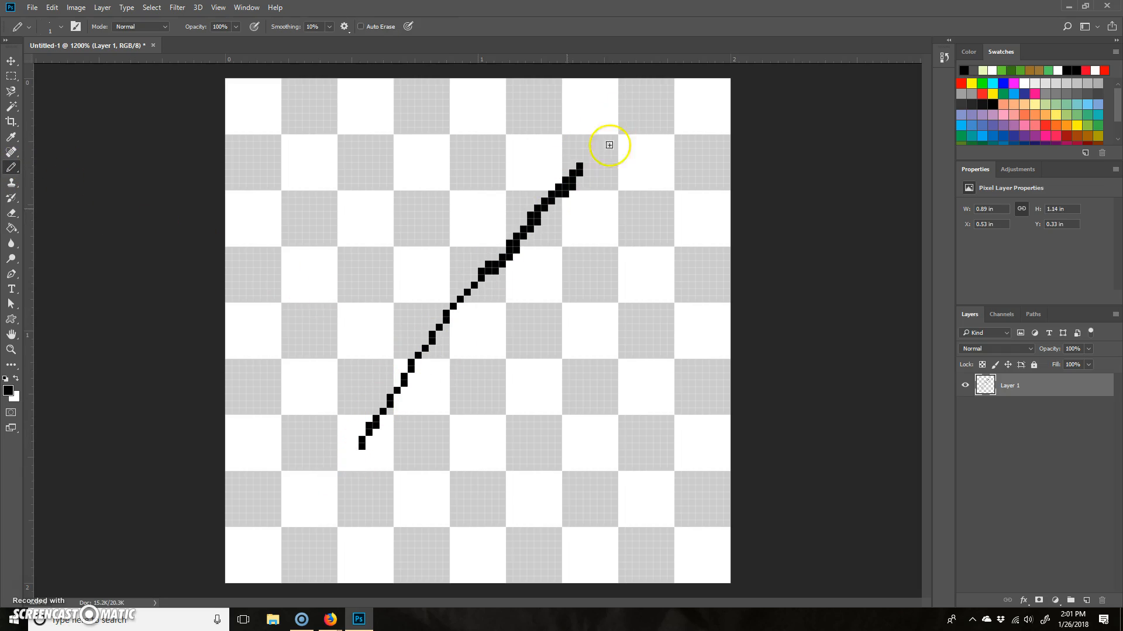
{"action": "key", "text": "ctrl+z"}
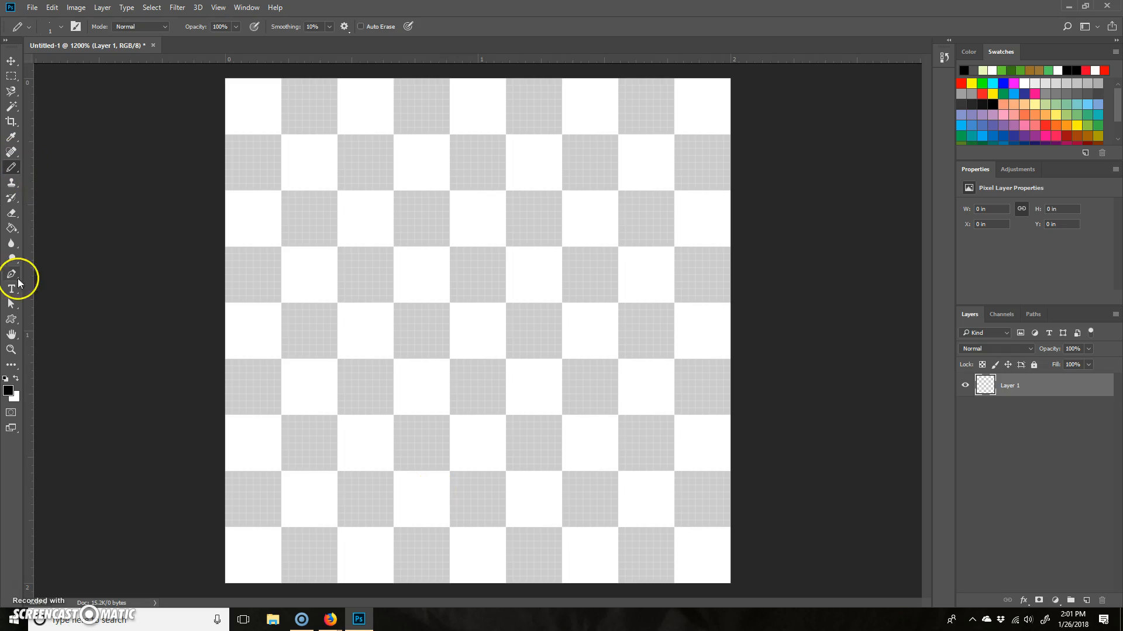
- With black (000000) as the foreground colour, pencil a rounded head with a slanted hairline and a long oval torso below it
{"action": "left_click", "coordinate": [9, 390]}
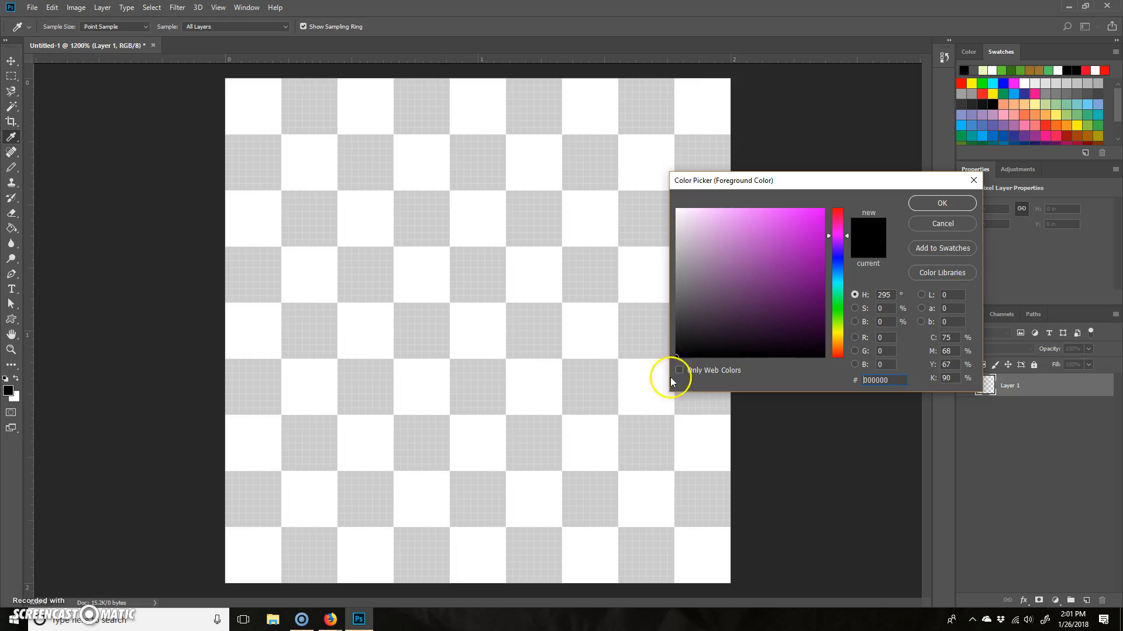
{"action": "left_click", "coordinate": [942, 203]}
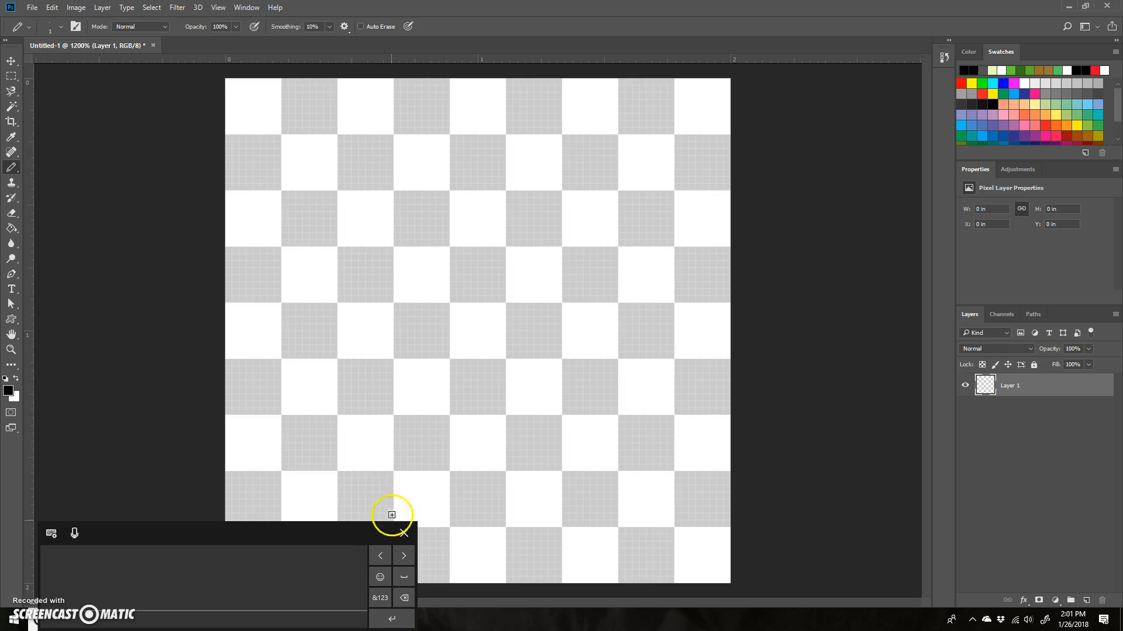
{"action": "left_click", "coordinate": [404, 533]}
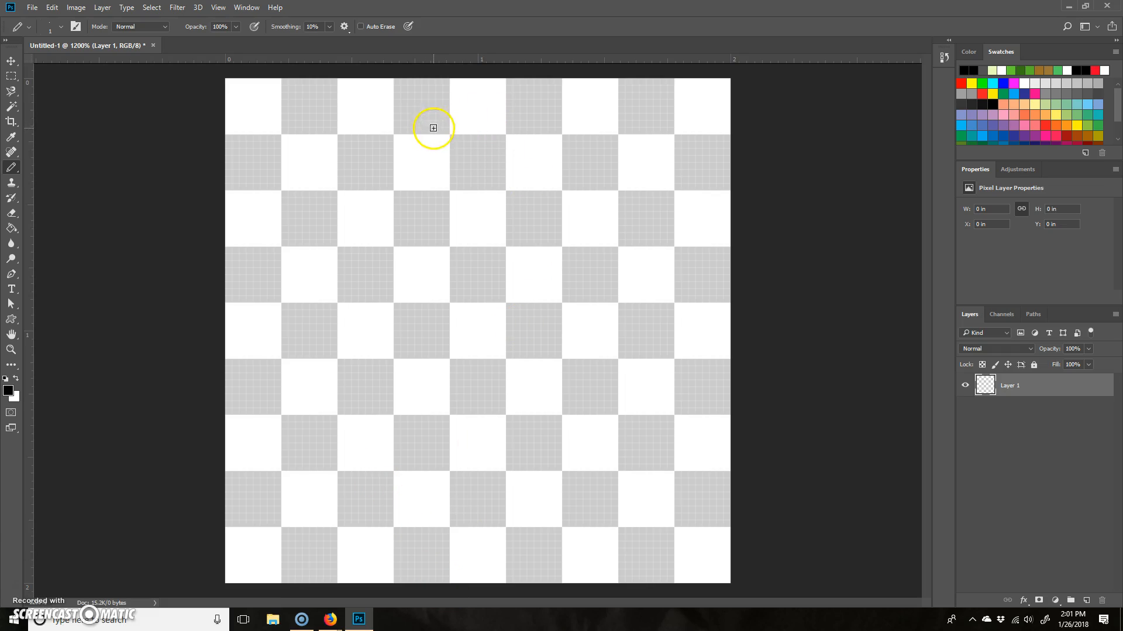
{"action": "mouse_move", "coordinate": [389, 133]}
{"action": "left_mouse_down"}
{"action": "mouse_move", "coordinate": [493, 115]}
{"action": "mouse_move", "coordinate": [476, 233]}
{"action": "mouse_move", "coordinate": [377, 120]}
{"action": "mouse_move", "coordinate": [482, 105]}
{"action": "mouse_move", "coordinate": [495, 242]}
{"action": "left_mouse_up"}
{"action": "left_click_drag", "start_coordinate": [492, 101], "coordinate": [471, 110]}
{"action": "left_click_drag", "start_coordinate": [425, 82], "coordinate": [369, 145]}
{"action": "left_click", "coordinate": [418, 242]}
{"action": "left_click", "coordinate": [418, 313]}
{"action": "mouse_move", "coordinate": [484, 232]}
{"action": "left_mouse_down"}
{"action": "mouse_move", "coordinate": [504, 337]}
{"action": "mouse_move", "coordinate": [503, 278]}
{"action": "mouse_move", "coordinate": [509, 385]}
{"action": "left_mouse_up"}
{"action": "mouse_move", "coordinate": [403, 232]}
{"action": "left_mouse_down"}
{"action": "mouse_move", "coordinate": [401, 289]}
{"action": "mouse_move", "coordinate": [397, 395]}
{"action": "mouse_move", "coordinate": [523, 363]}
{"action": "left_mouse_up"}
{"action": "mouse_move", "coordinate": [388, 166]}
{"action": "left_mouse_down"}
{"action": "mouse_move", "coordinate": [461, 130]}
{"action": "mouse_move", "coordinate": [474, 110]}
{"action": "mouse_move", "coordinate": [508, 130]}
{"action": "mouse_move", "coordinate": [464, 138]}
{"action": "mouse_move", "coordinate": [431, 175]}
{"action": "mouse_move", "coordinate": [437, 185]}
{"action": "left_mouse_up"}
{"action": "left_click_drag", "start_coordinate": [521, 158], "coordinate": [531, 176]}
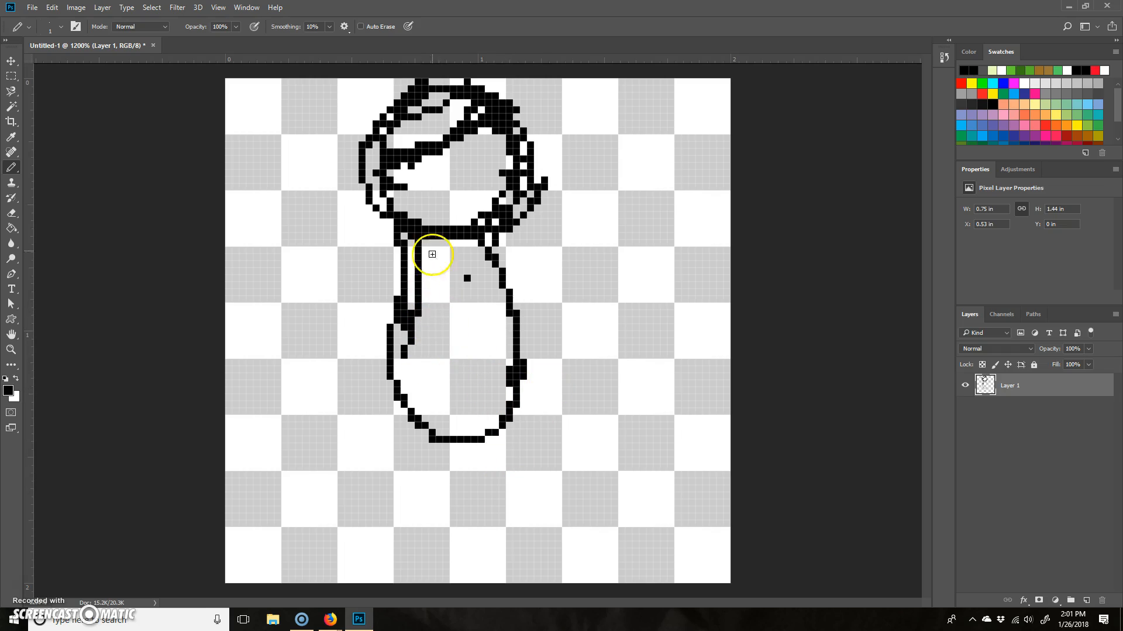
- Pencil the character's two bent arms, one with its hand at the hip and the other raised forward
{"action": "mouse_move", "coordinate": [414, 251]}
{"action": "left_mouse_down"}
{"action": "mouse_move", "coordinate": [379, 277]}
{"action": "mouse_move", "coordinate": [448, 288]}
{"action": "mouse_move", "coordinate": [375, 326]}
{"action": "mouse_move", "coordinate": [338, 324]}
{"action": "mouse_move", "coordinate": [371, 321]}
{"action": "mouse_move", "coordinate": [415, 354]}
{"action": "mouse_move", "coordinate": [412, 386]}
{"action": "left_mouse_up"}
{"action": "mouse_move", "coordinate": [502, 260]}
{"action": "left_mouse_down"}
{"action": "mouse_move", "coordinate": [512, 303]}
{"action": "mouse_move", "coordinate": [574, 317]}
{"action": "mouse_move", "coordinate": [589, 307]}
{"action": "mouse_move", "coordinate": [585, 352]}
{"action": "mouse_move", "coordinate": [598, 316]}
{"action": "mouse_move", "coordinate": [570, 289]}
{"action": "mouse_move", "coordinate": [512, 277]}
{"action": "mouse_move", "coordinate": [531, 302]}
{"action": "mouse_move", "coordinate": [580, 302]}
{"action": "mouse_move", "coordinate": [599, 335]}
{"action": "mouse_move", "coordinate": [583, 299]}
{"action": "mouse_move", "coordinate": [618, 279]}
{"action": "mouse_move", "coordinate": [608, 354]}
{"action": "left_mouse_up"}
{"action": "left_click_drag", "start_coordinate": [438, 367], "coordinate": [362, 454]}
- Pencil the outlines of the two upper legs below the torso
{"action": "mouse_move", "coordinate": [404, 391]}
{"action": "left_mouse_down"}
{"action": "mouse_move", "coordinate": [388, 384]}
{"action": "mouse_move", "coordinate": [376, 419]}
{"action": "left_mouse_up"}
{"action": "left_click_drag", "start_coordinate": [508, 409], "coordinate": [534, 483]}
{"action": "left_click_drag", "start_coordinate": [384, 396], "coordinate": [377, 490]}
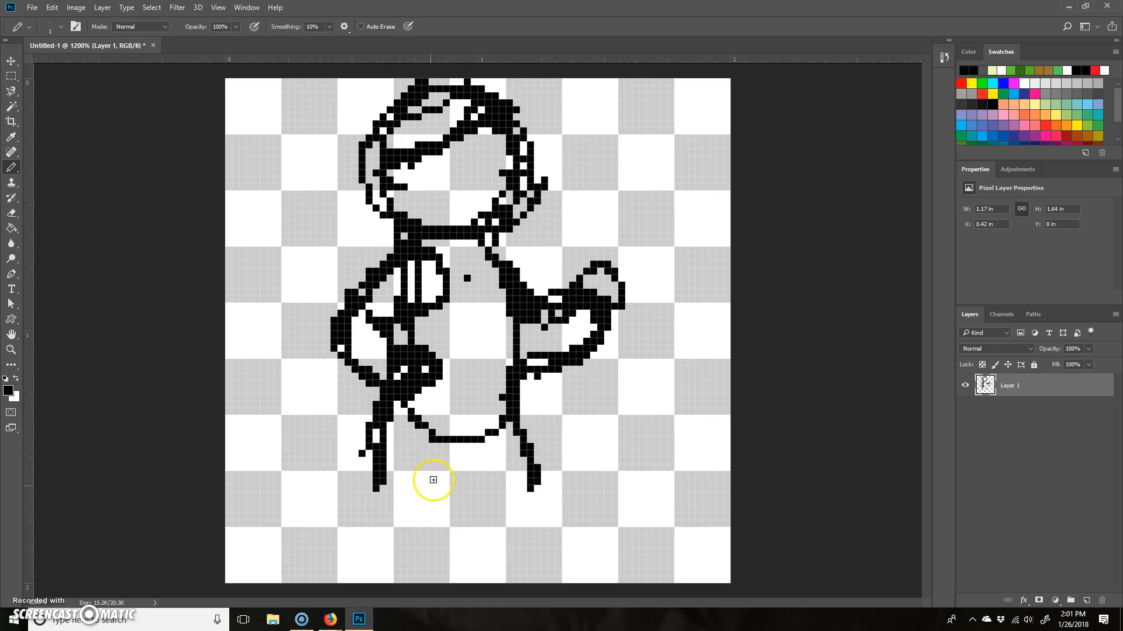
{"action": "left_click_drag", "start_coordinate": [448, 454], "coordinate": [420, 489]}
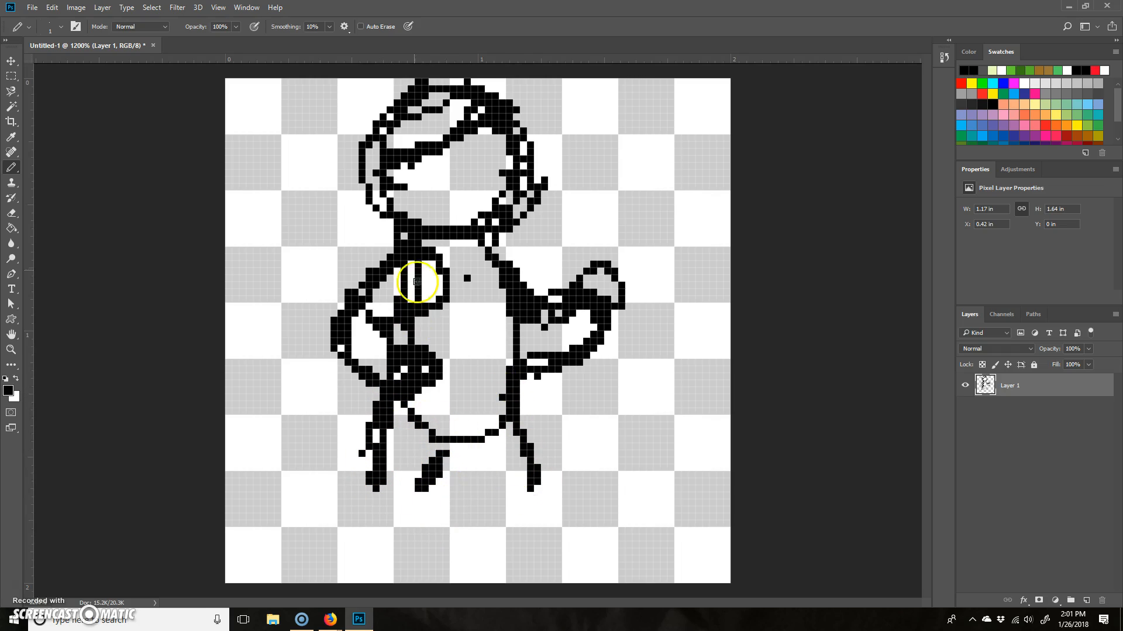
{"action": "mouse_move", "coordinate": [390, 414]}
{"action": "left_mouse_down"}
{"action": "mouse_move", "coordinate": [460, 516]}
{"action": "mouse_move", "coordinate": [467, 496]}
{"action": "left_mouse_up"}
{"action": "mouse_move", "coordinate": [507, 419]}
{"action": "left_mouse_down"}
{"action": "mouse_move", "coordinate": [544, 477]}
{"action": "mouse_move", "coordinate": [478, 523]}
{"action": "left_mouse_up"}
{"action": "mouse_move", "coordinate": [413, 451]}
{"action": "left_mouse_down"}
{"action": "mouse_move", "coordinate": [383, 472]}
{"action": "mouse_move", "coordinate": [441, 535]}
{"action": "mouse_move", "coordinate": [424, 530]}
{"action": "mouse_move", "coordinate": [482, 528]}
{"action": "left_mouse_up"}
- Try to erase the stray pixels beside the rear thigh and undo the erasure
{"action": "key", "text": "e"}
{"action": "left_click_drag", "start_coordinate": [365, 428], "coordinate": [357, 444]}
{"action": "key", "text": "b"}
{"action": "key", "text": "ctrl+z"}
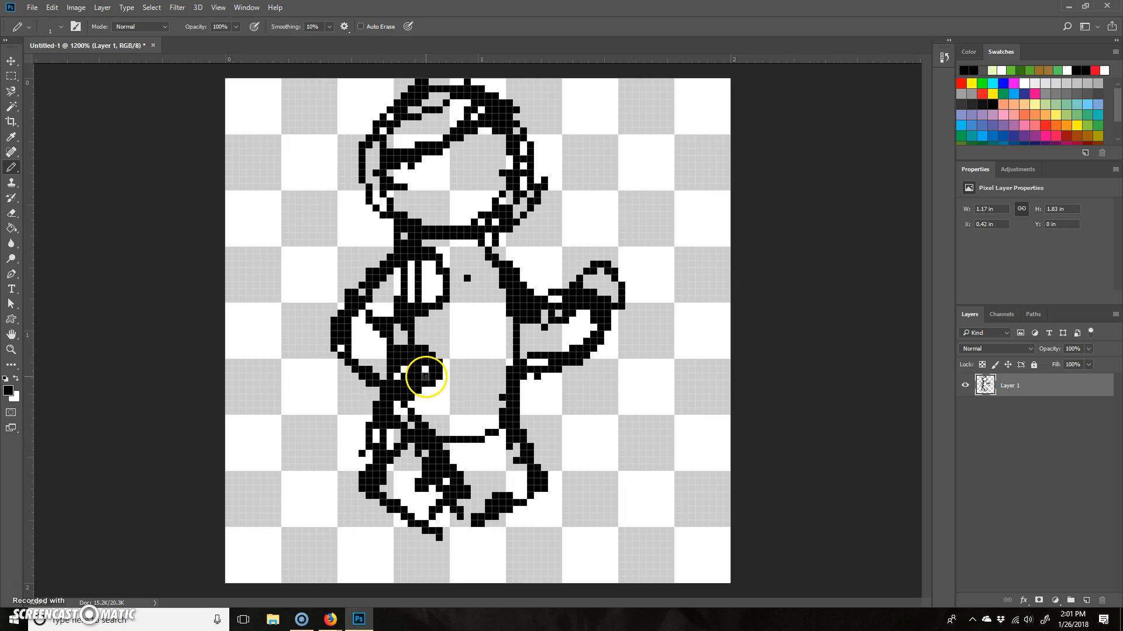
- Erase the thick outline around the rear hip and thigh with an 8 px eraser at 100% hardness
{"action": "key", "text": "e"}
{"action": "key", "text": "bracketleft"}
{"action": "key", "text": "bracketleft"}
{"action": "key", "text": "bracketleft"}
{"action": "key", "text": "bracketleft"}
{"action": "key", "text": "bracketleft"}
{"action": "mouse_move", "coordinate": [368, 409]}
{"action": "left_mouse_down"}
{"action": "mouse_move", "coordinate": [365, 426]}
{"action": "mouse_move", "coordinate": [366, 411]}
{"action": "mouse_move", "coordinate": [411, 402]}
{"action": "mouse_move", "coordinate": [433, 370]}
{"action": "left_mouse_up"}
{"action": "key", "text": "ctrl+z"}
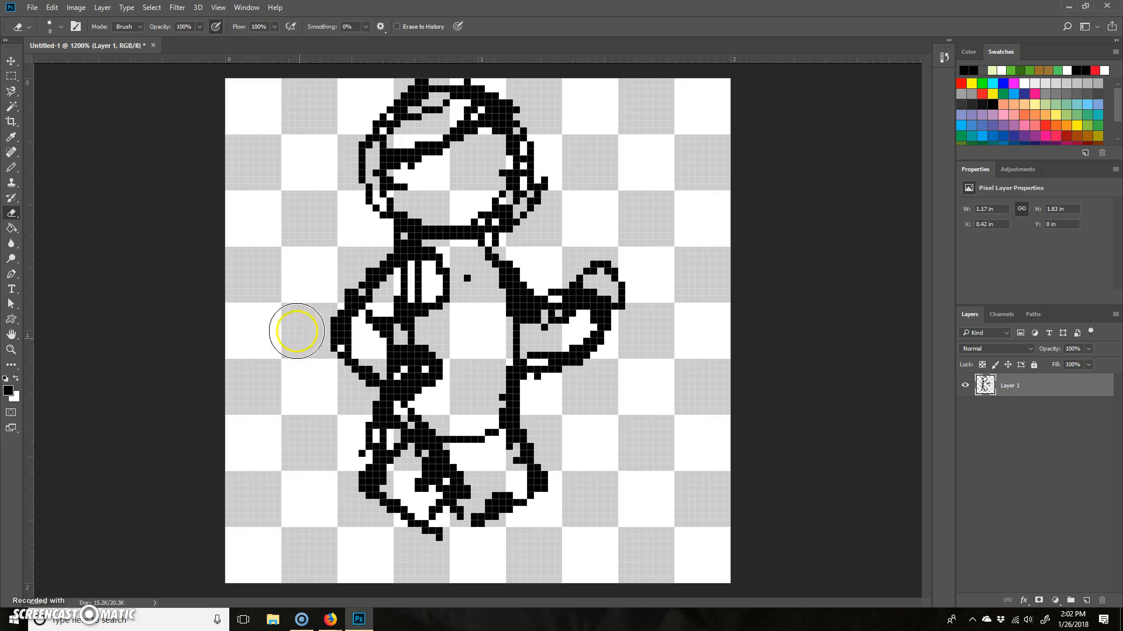
{"action": "left_click", "coordinate": [60, 26]}
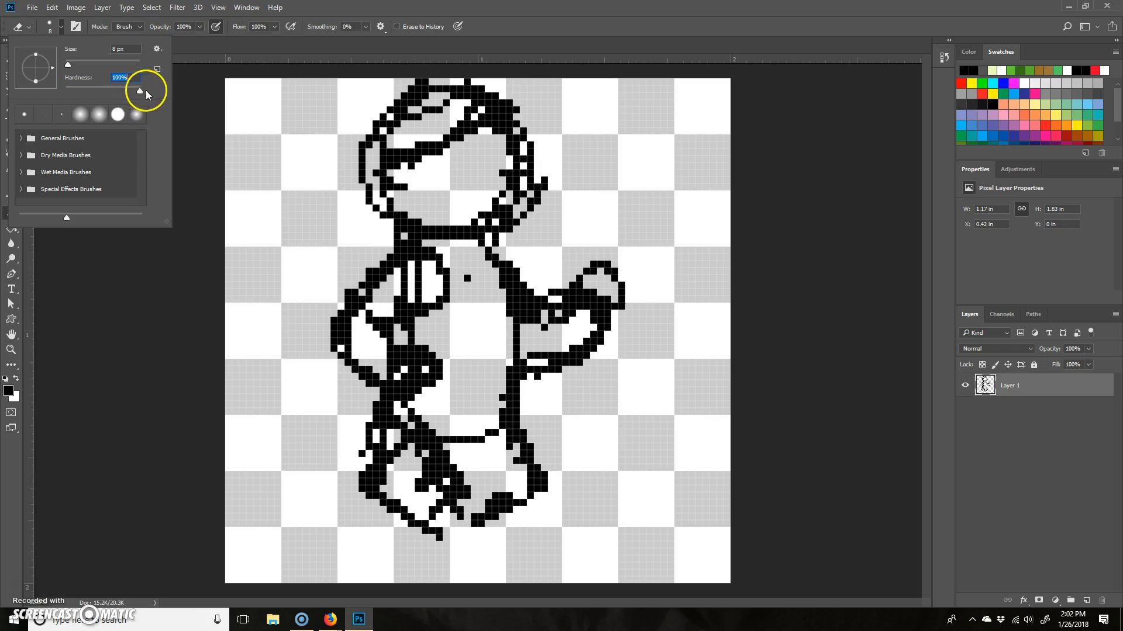
{"action": "left_click", "coordinate": [550, 24]}
{"action": "mouse_move", "coordinate": [356, 427]}
{"action": "left_mouse_down"}
{"action": "mouse_move", "coordinate": [359, 405]}
{"action": "mouse_move", "coordinate": [360, 435]}
{"action": "left_mouse_up"}
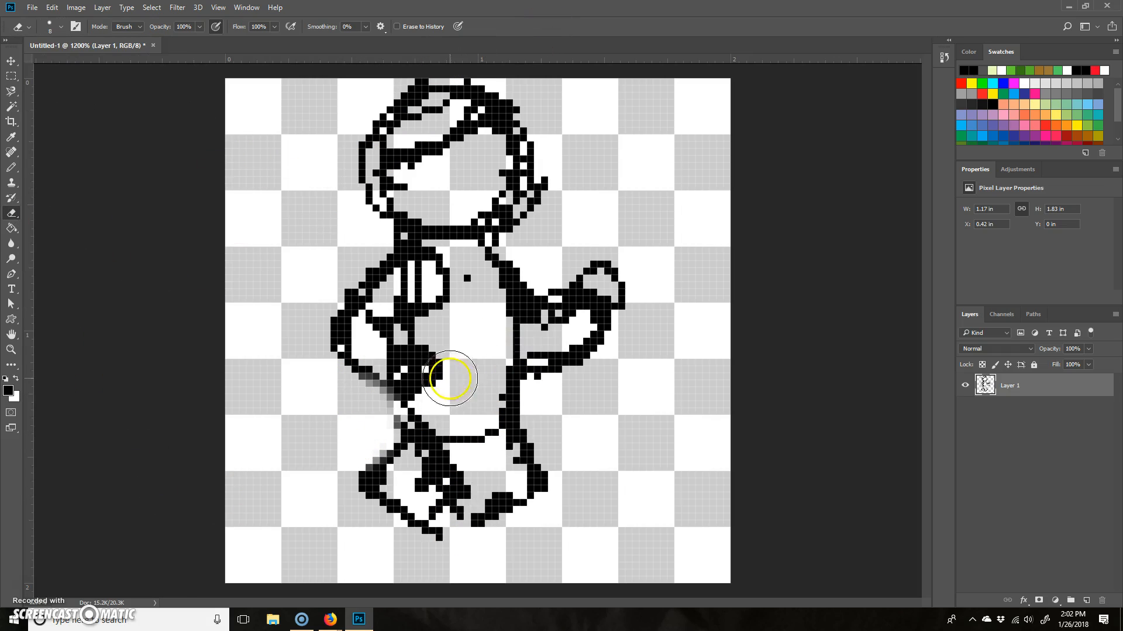
- Pencil the lower legs and feet in a walking pose down to the canvas's lower edge
{"action": "key", "text": "b"}
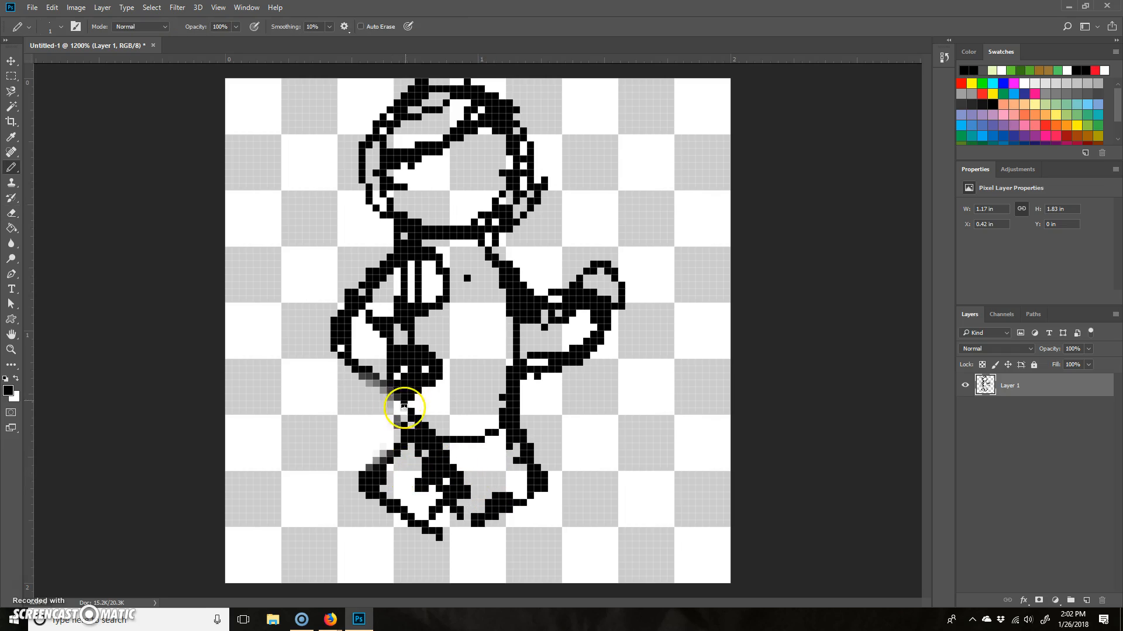
{"action": "mouse_move", "coordinate": [417, 503]}
{"action": "left_mouse_down"}
{"action": "mouse_move", "coordinate": [502, 493]}
{"action": "mouse_move", "coordinate": [440, 455]}
{"action": "mouse_move", "coordinate": [512, 426]}
{"action": "mouse_move", "coordinate": [546, 503]}
{"action": "mouse_move", "coordinate": [519, 534]}
{"action": "mouse_move", "coordinate": [530, 488]}
{"action": "mouse_move", "coordinate": [583, 559]}
{"action": "mouse_move", "coordinate": [647, 519]}
{"action": "mouse_move", "coordinate": [603, 579]}
{"action": "mouse_move", "coordinate": [616, 557]}
{"action": "mouse_move", "coordinate": [389, 499]}
{"action": "mouse_move", "coordinate": [354, 531]}
{"action": "mouse_move", "coordinate": [390, 542]}
{"action": "mouse_move", "coordinate": [366, 566]}
{"action": "mouse_move", "coordinate": [411, 585]}
{"action": "mouse_move", "coordinate": [352, 545]}
{"action": "mouse_move", "coordinate": [327, 549]}
{"action": "mouse_move", "coordinate": [332, 537]}
{"action": "mouse_move", "coordinate": [350, 577]}
{"action": "mouse_move", "coordinate": [409, 566]}
{"action": "mouse_move", "coordinate": [378, 564]}
{"action": "mouse_move", "coordinate": [419, 567]}
{"action": "mouse_move", "coordinate": [406, 567]}
{"action": "mouse_move", "coordinate": [432, 583]}
{"action": "left_mouse_up"}
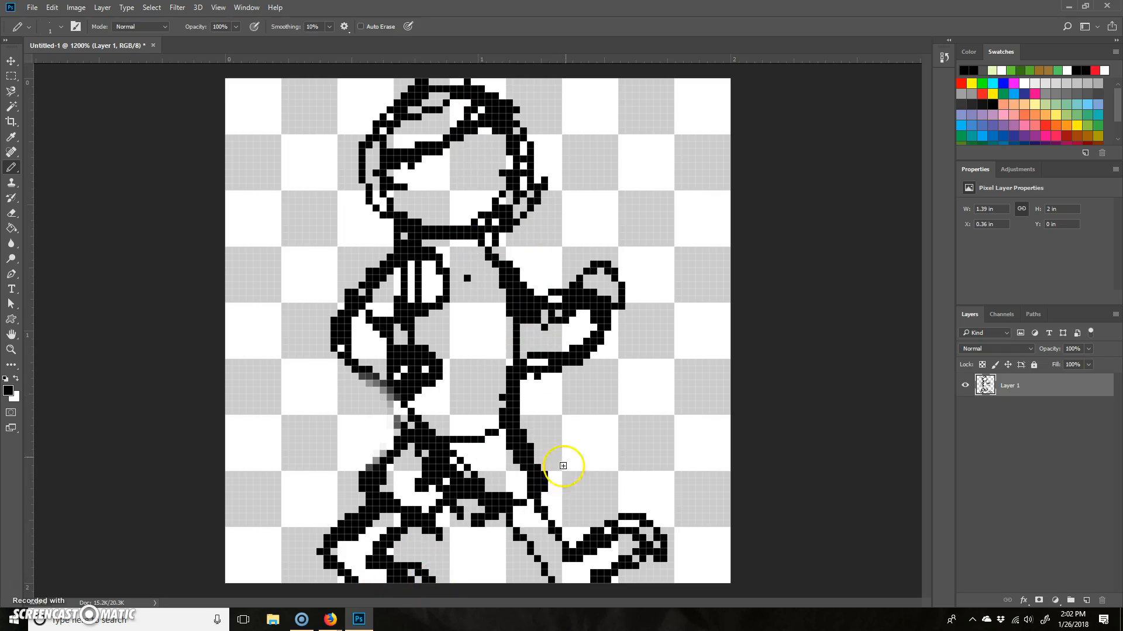
{"action": "mouse_move", "coordinate": [465, 478]}
{"action": "left_mouse_down"}
{"action": "mouse_move", "coordinate": [483, 453]}
{"action": "mouse_move", "coordinate": [543, 484]}
{"action": "left_mouse_up"}
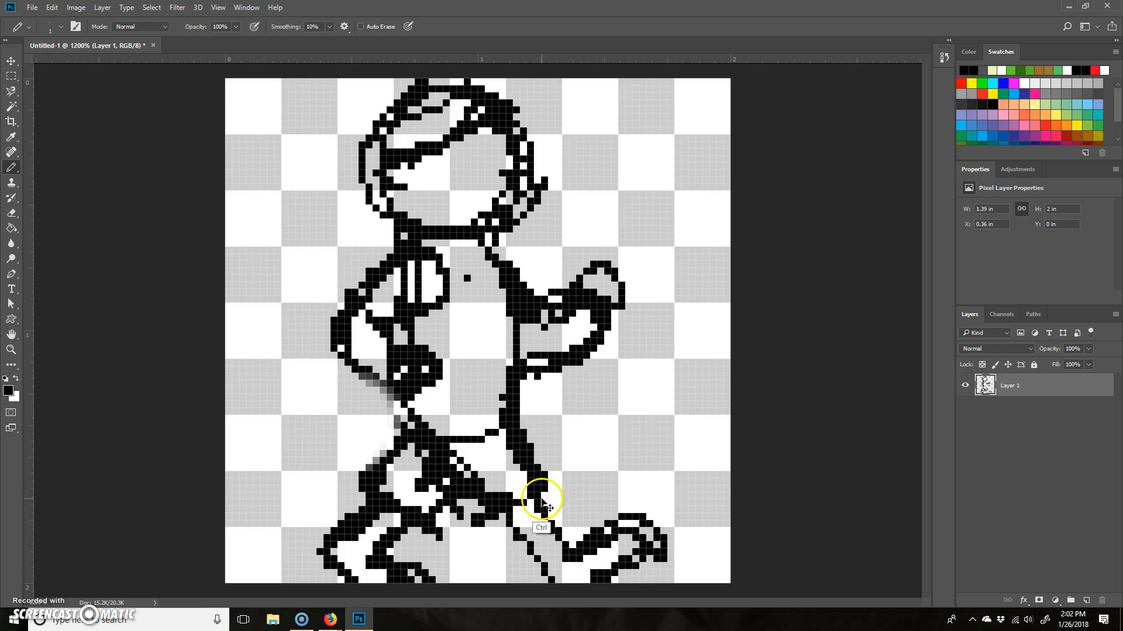
- Try scaling the whole figure down with Free Transform in Bicubic interpolation, and undo the transform
{"action": "left_click", "coordinate": [52, 8]}
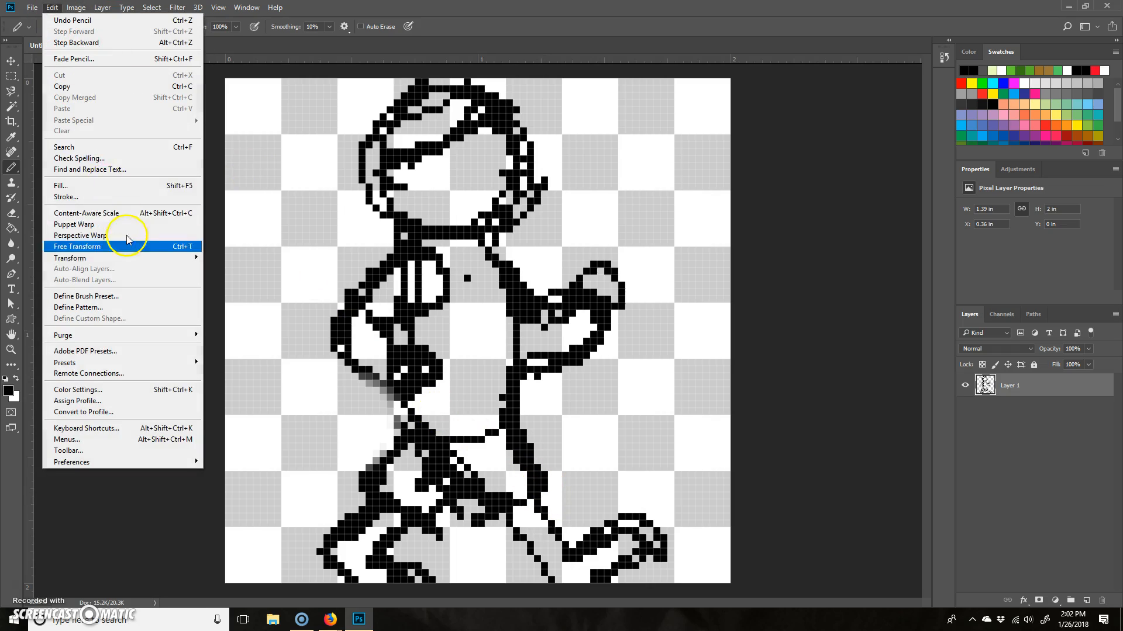
{"action": "left_click", "coordinate": [198, 247]}
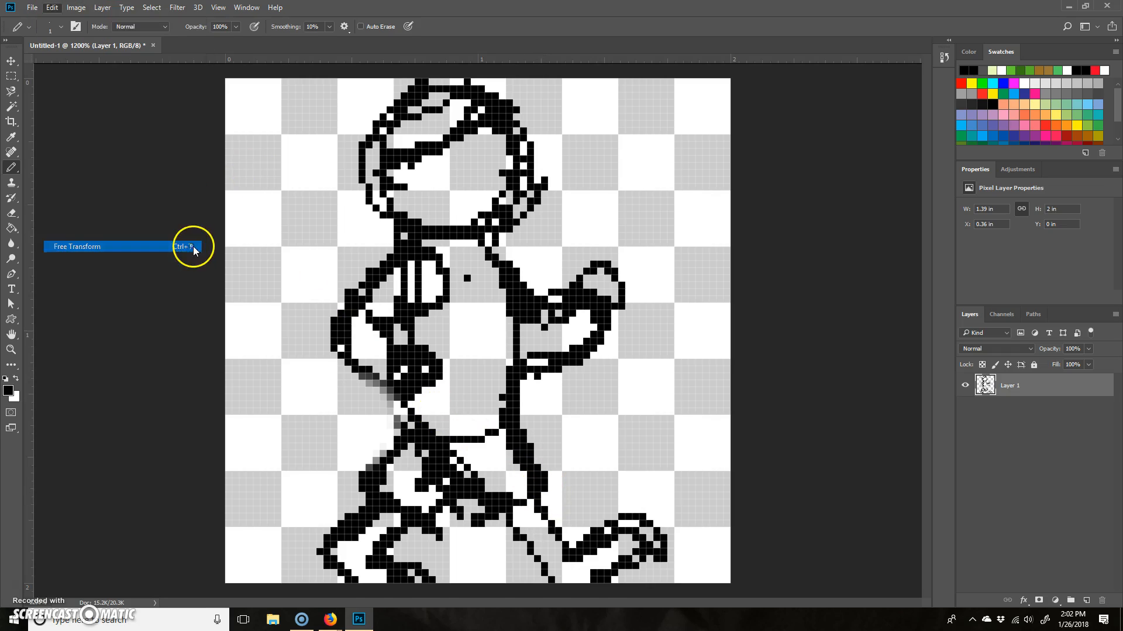
{"action": "left_click_drag", "start_coordinate": [668, 78], "coordinate": [632, 135]}
{"action": "left_click_drag", "start_coordinate": [538, 222], "coordinate": [513, 197]}
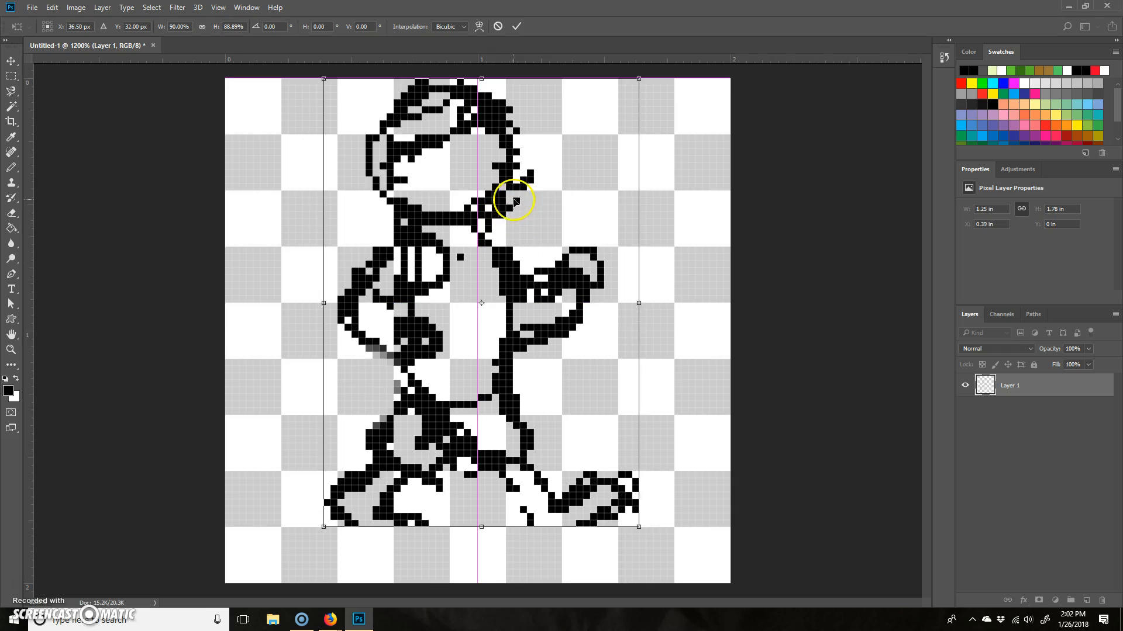
{"action": "left_click_drag", "start_coordinate": [639, 526], "coordinate": [656, 548]}
{"action": "key", "text": "Return"}
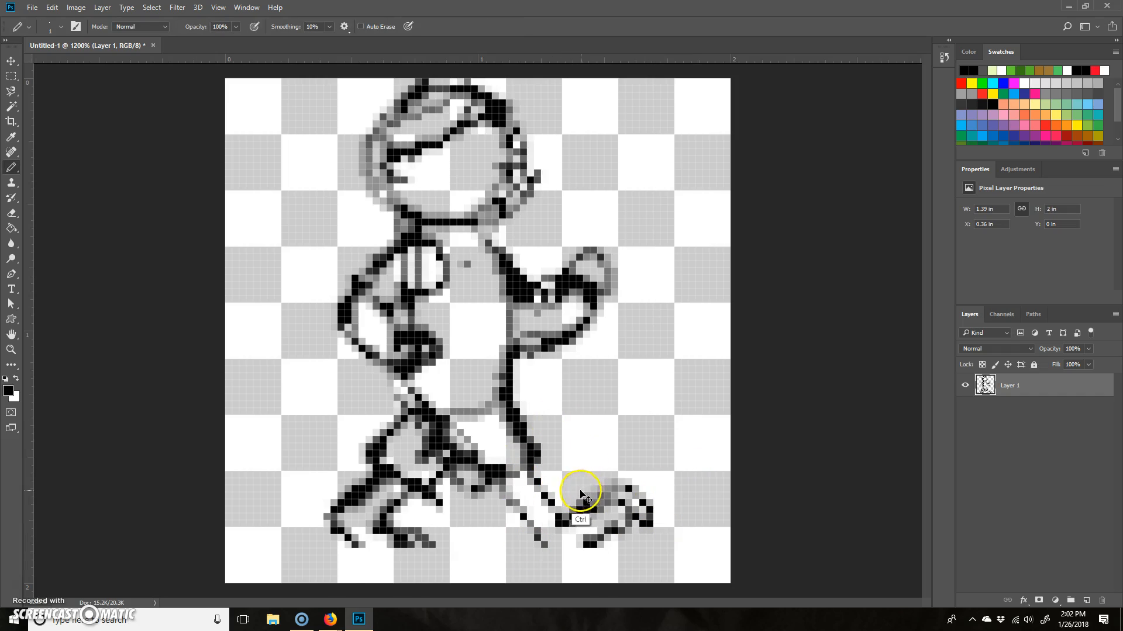
{"action": "key", "text": "ctrl+z"}
- Scale the whole figure to about 92% width and 93% height with Free Transform, using Nearest Neighbor interpolation
{"action": "key", "text": "ctrl+t"}
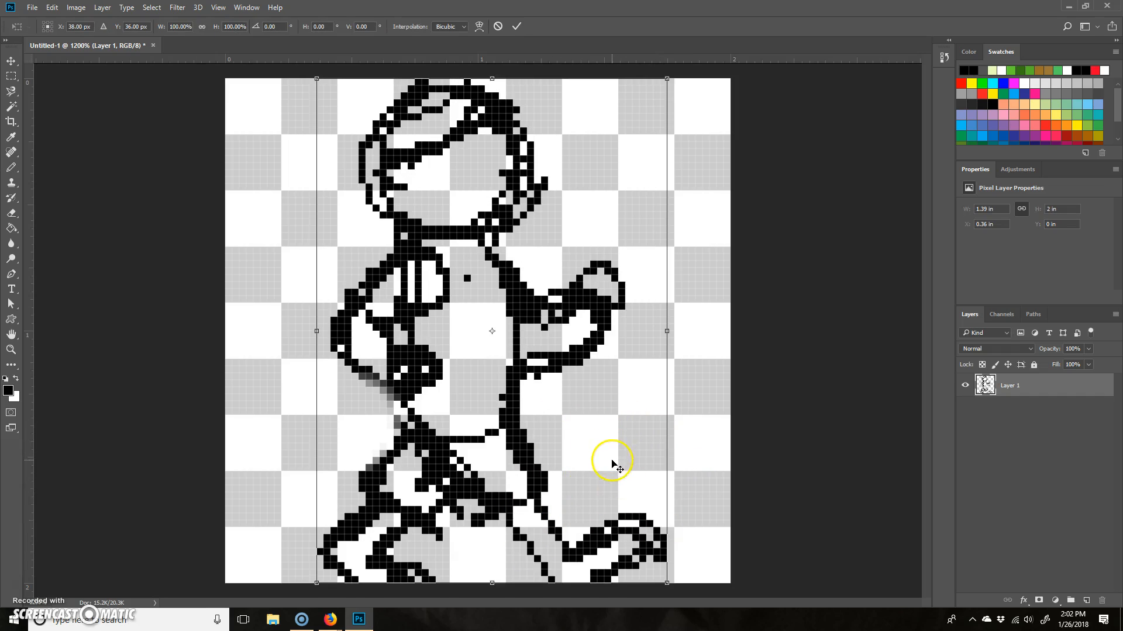
{"action": "left_click_drag", "start_coordinate": [666, 580], "coordinate": [654, 539]}
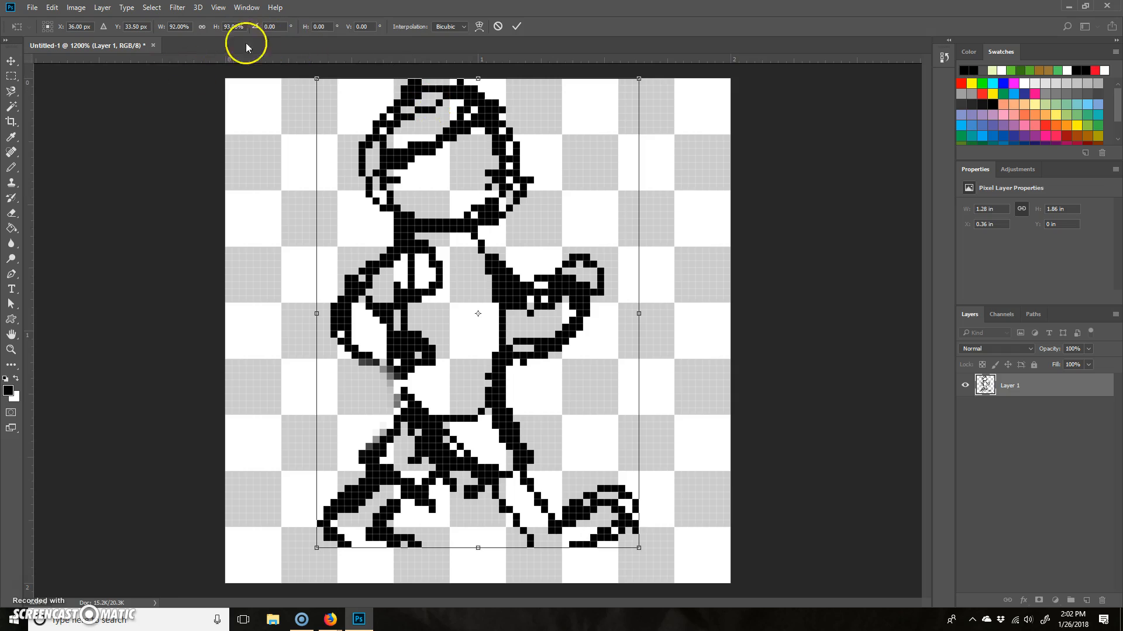
{"action": "left_click", "coordinate": [463, 26]}
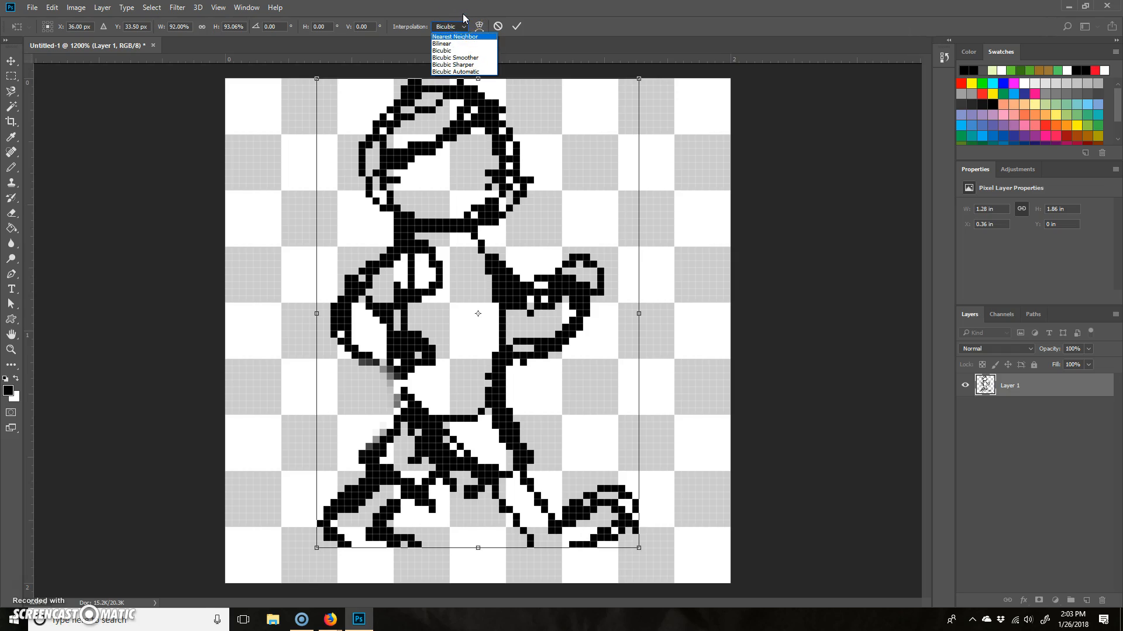
{"action": "left_click", "coordinate": [477, 37]}
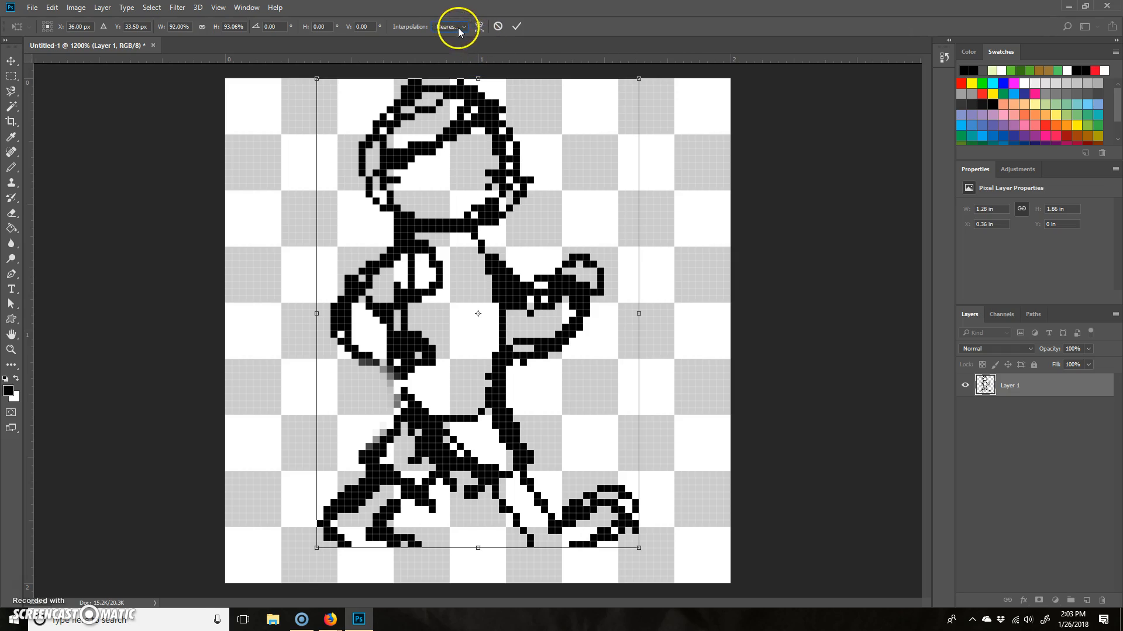
{"action": "left_click", "coordinate": [517, 27]}
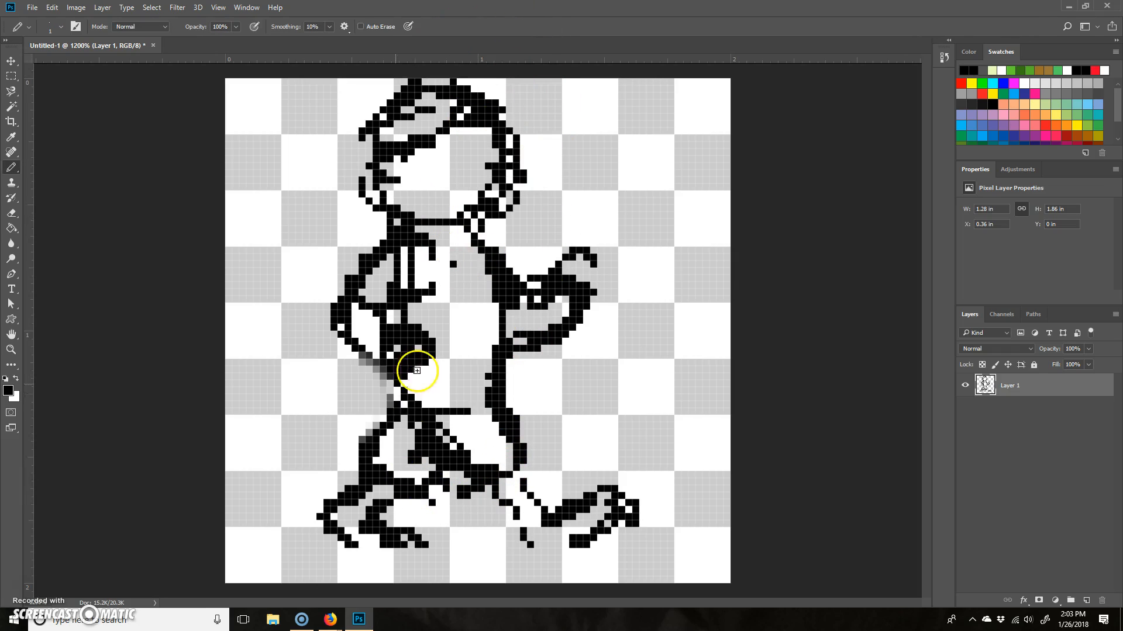
{"action": "mouse_move", "coordinate": [492, 213]}
{"action": "left_mouse_down"}
{"action": "mouse_move", "coordinate": [481, 246]}
{"action": "mouse_move", "coordinate": [508, 255]}
{"action": "left_mouse_up"}
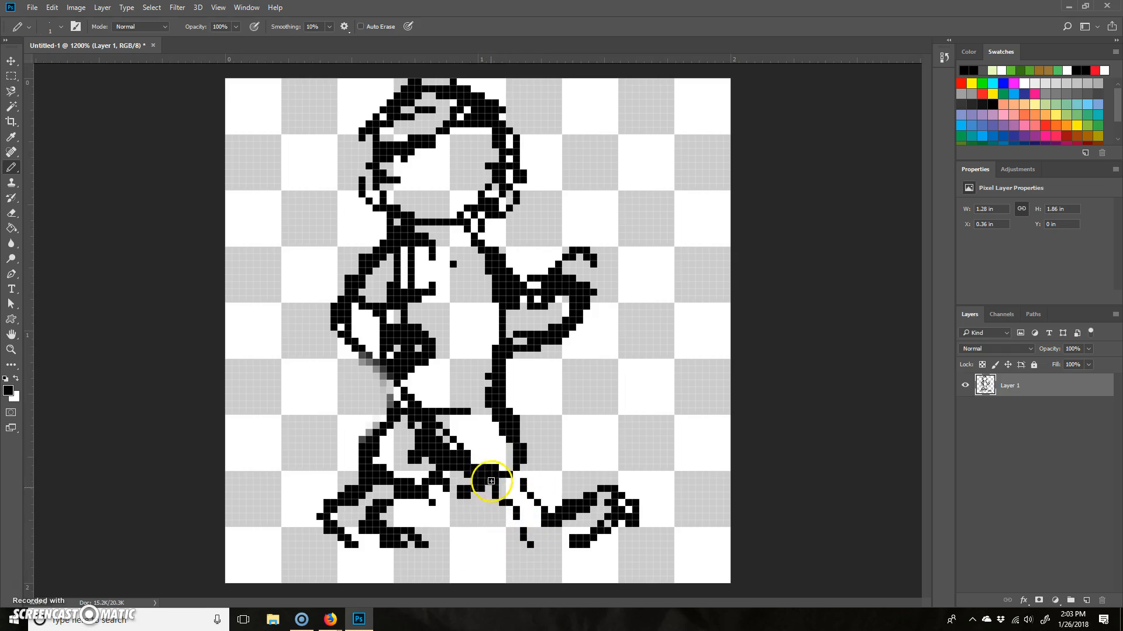
- Select the hips and legs with a rectangular marquee, stretch them to 102.82% width and 133.33% height down to the canvas's lower edge, and deselect
{"action": "left_click", "coordinate": [13, 77]}
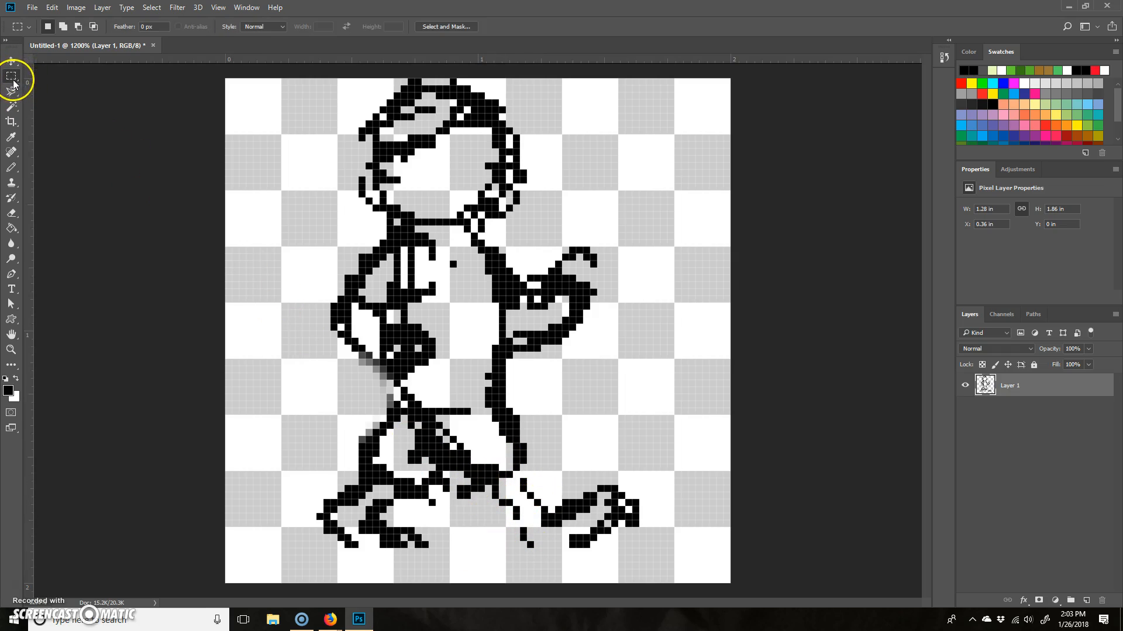
{"action": "right_click", "coordinate": [13, 81]}
{"action": "left_click", "coordinate": [94, 80]}
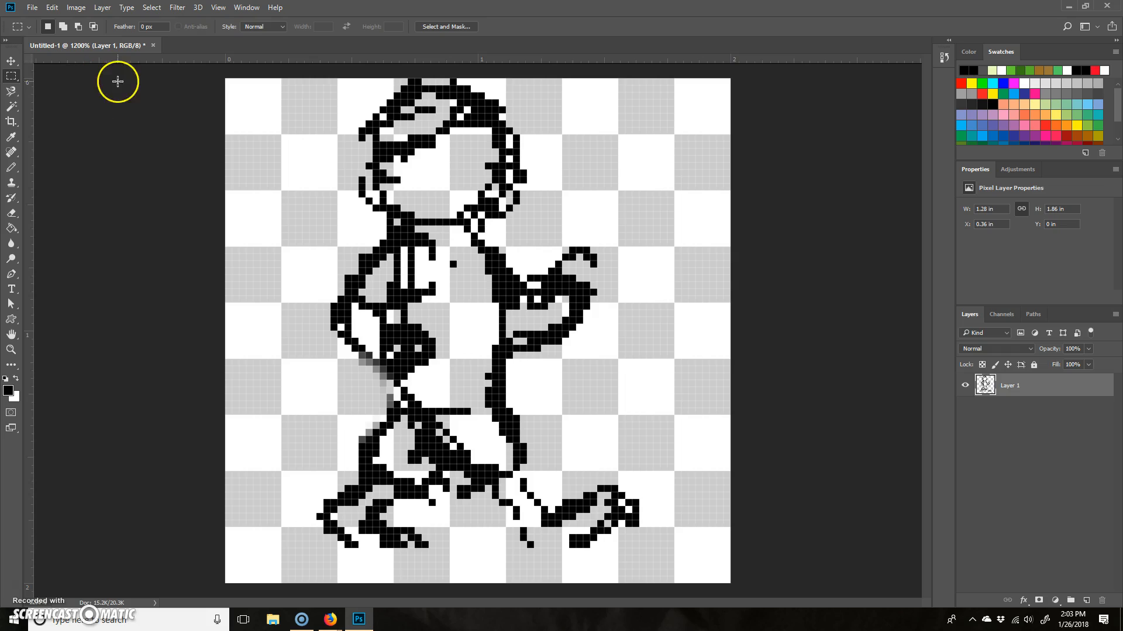
{"action": "left_click_drag", "start_coordinate": [232, 576], "coordinate": [728, 408]}
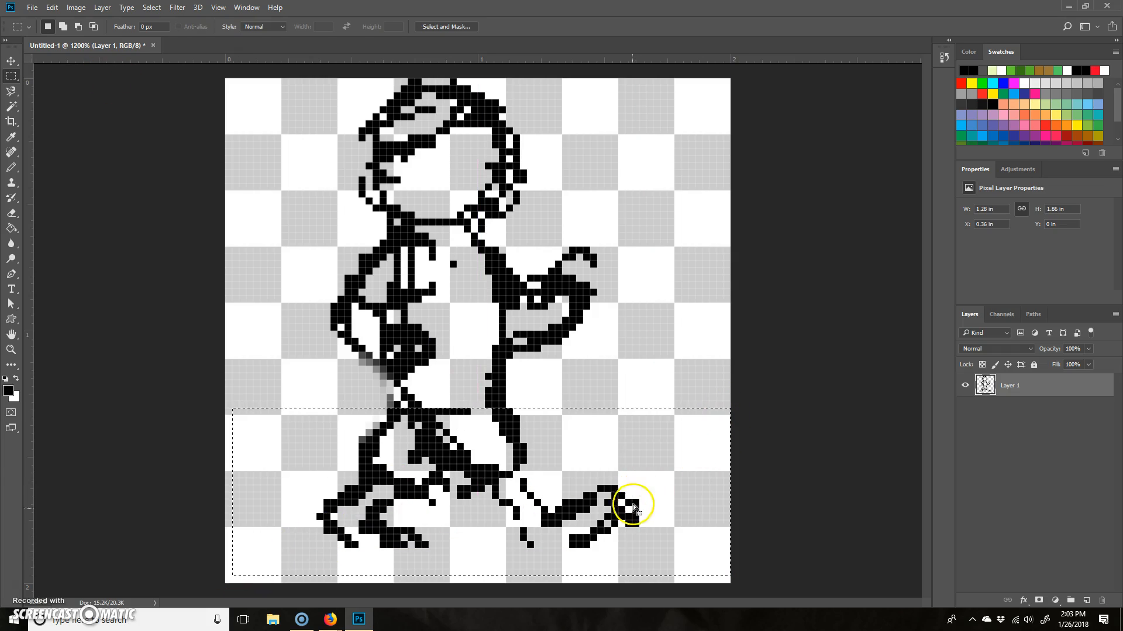
{"action": "key", "text": "ctrl+t"}
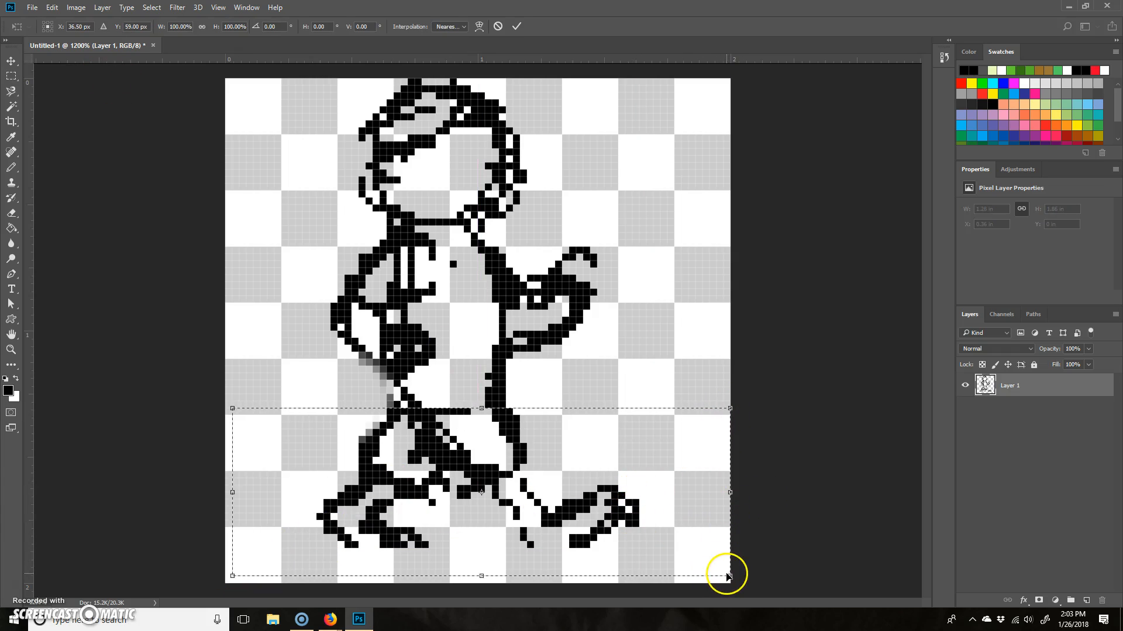
{"action": "left_click_drag", "start_coordinate": [724, 573], "coordinate": [742, 598]}
{"action": "key", "text": "Up"}
{"action": "key", "text": "Up"}
{"action": "key", "text": "Up"}
{"action": "key", "text": "Down"}
{"action": "key", "text": "Down"}
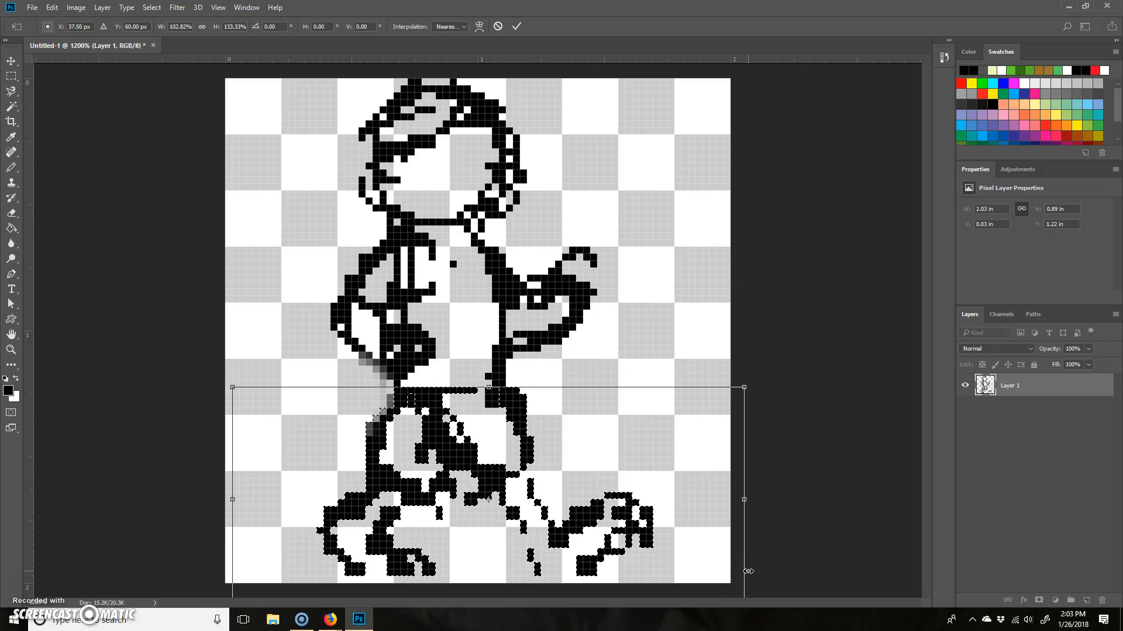
{"action": "key", "text": "Return"}
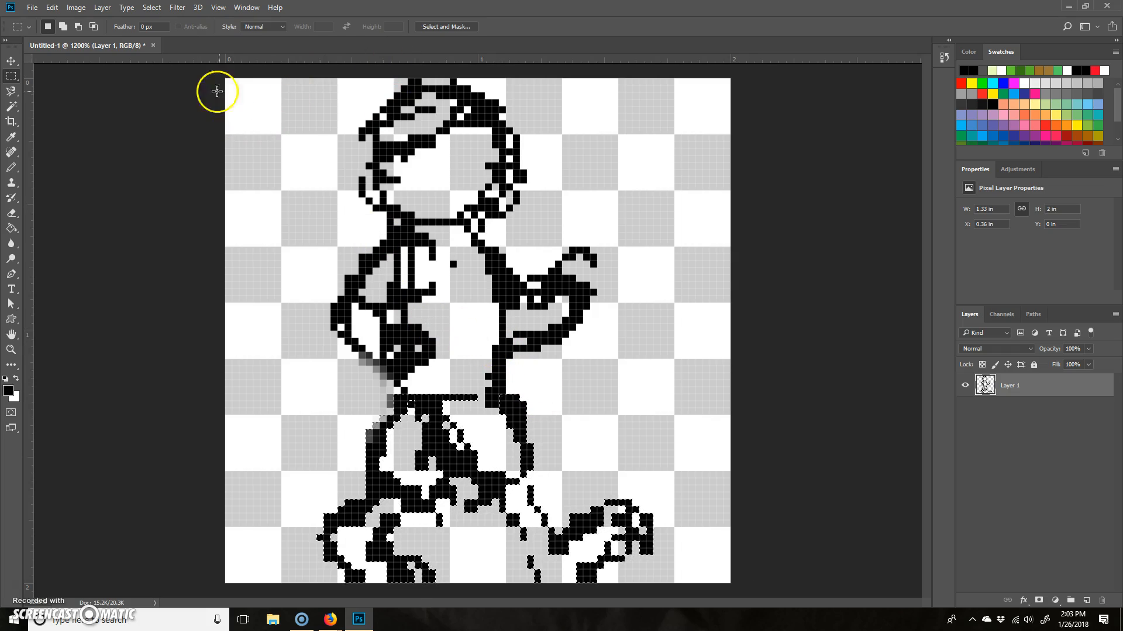
{"action": "left_click", "coordinate": [152, 7]}
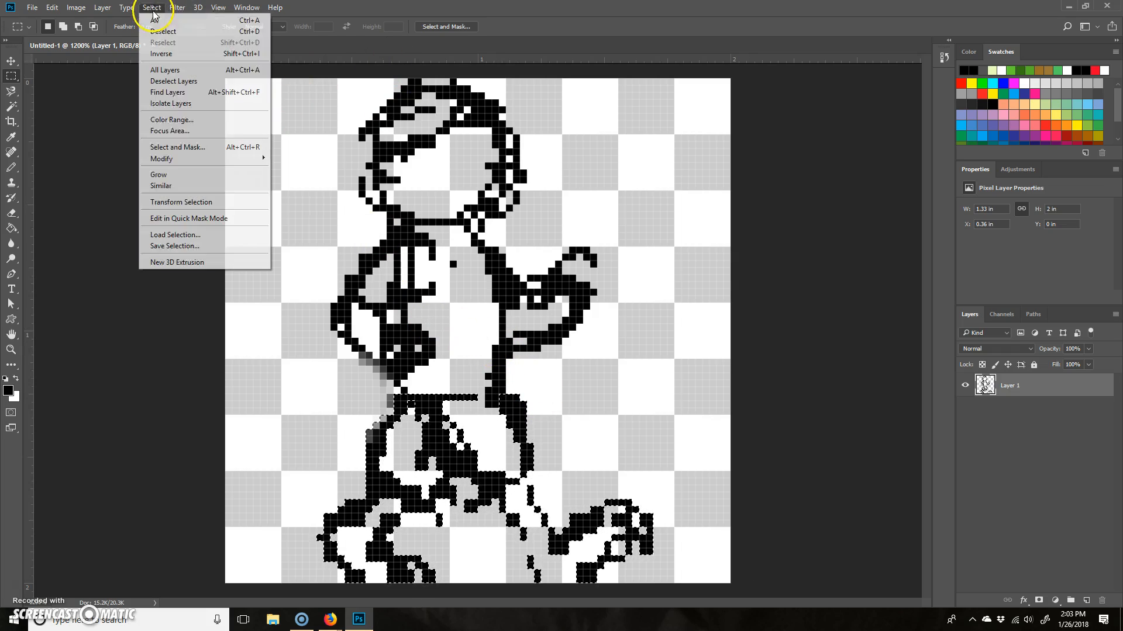
{"action": "left_click", "coordinate": [205, 36]}
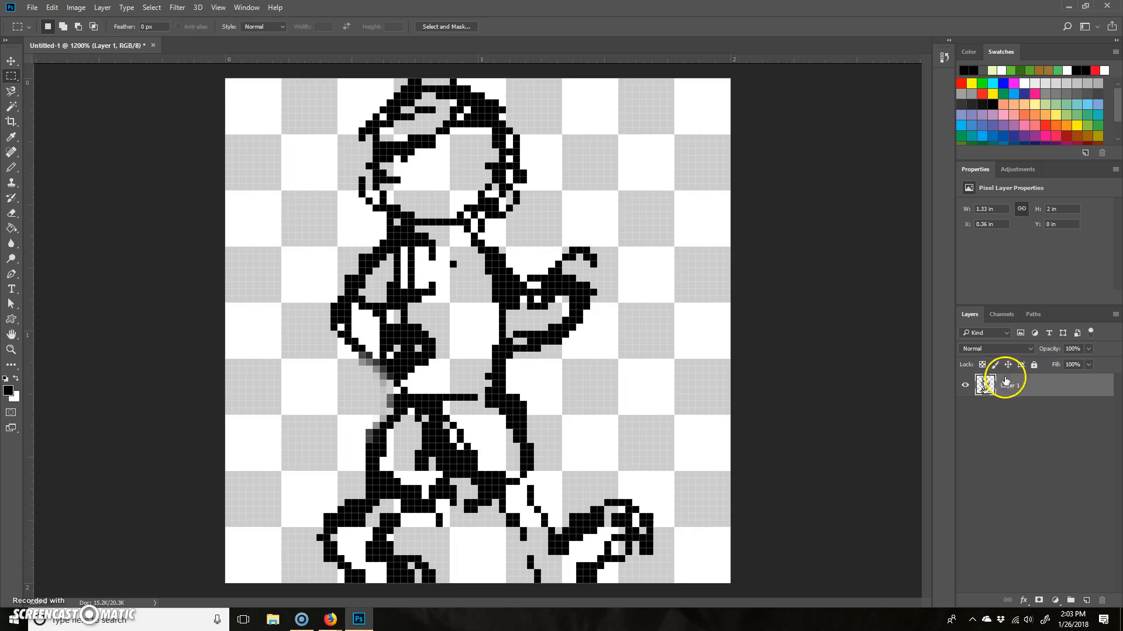
- Add a new layer above the sketch and lower Layer 1's opacity to 47%
{"action": "left_click", "coordinate": [1086, 601]}
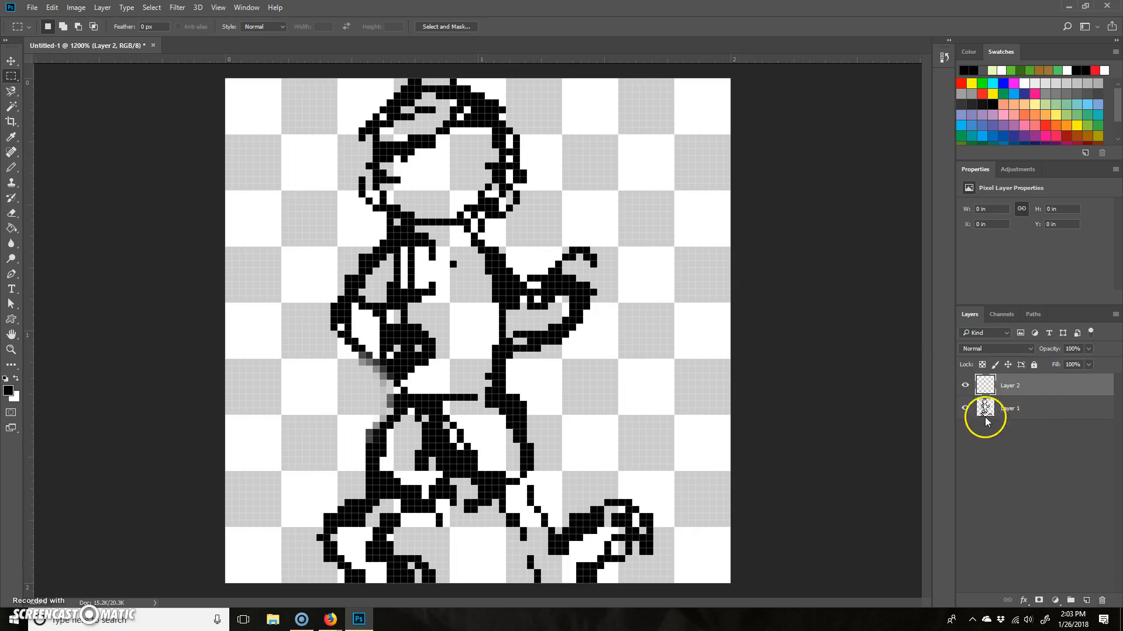
{"action": "left_click", "coordinate": [1026, 409]}
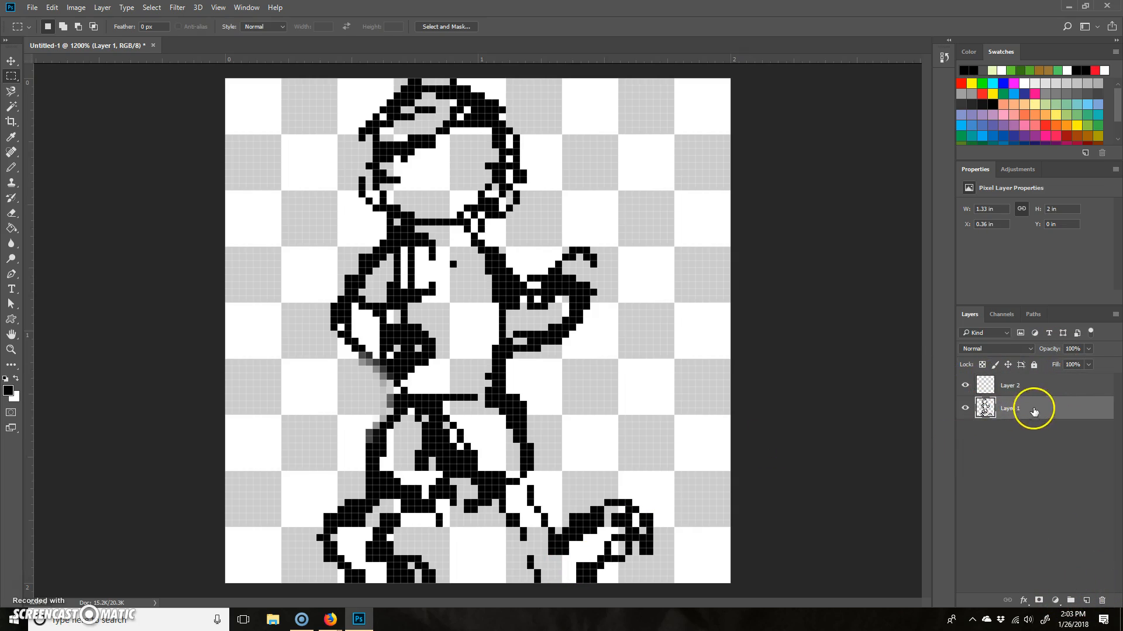
{"action": "mouse_move", "coordinate": [1088, 348]}
{"action": "left_mouse_down"}
{"action": "mouse_move", "coordinate": [1077, 376]}
{"action": "mouse_move", "coordinate": [1042, 373]}
{"action": "mouse_move", "coordinate": [1053, 363]}
{"action": "left_mouse_up"}
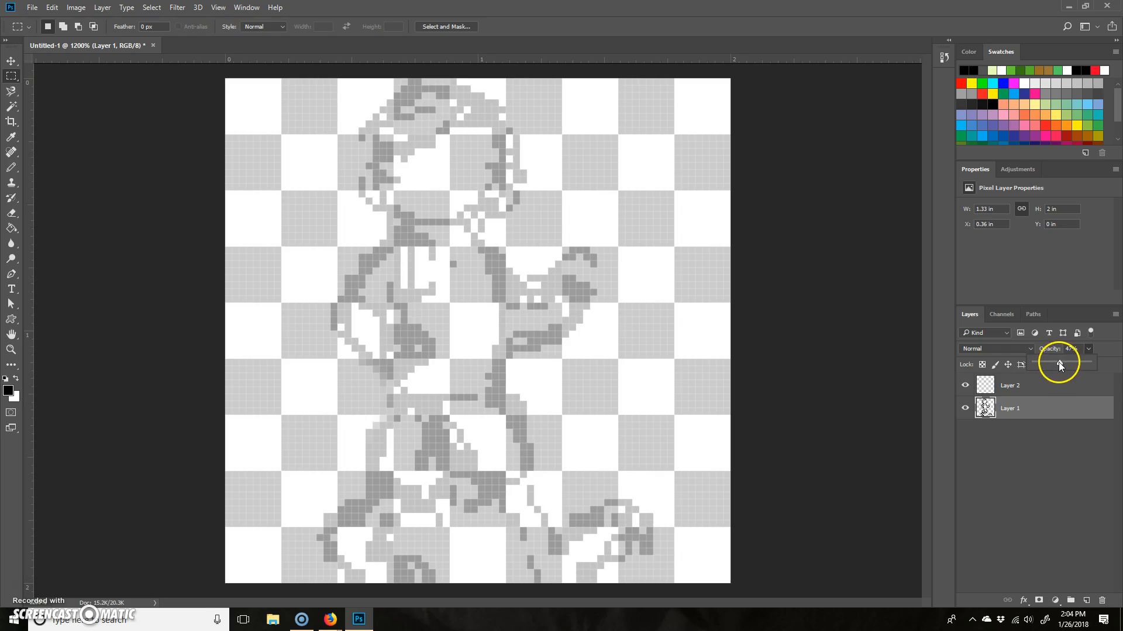
{"action": "left_click", "coordinate": [583, 223]}
- Select the Pencil tool and set the foreground colour to the light skin tone #f1dac2
{"action": "left_click", "coordinate": [11, 167]}
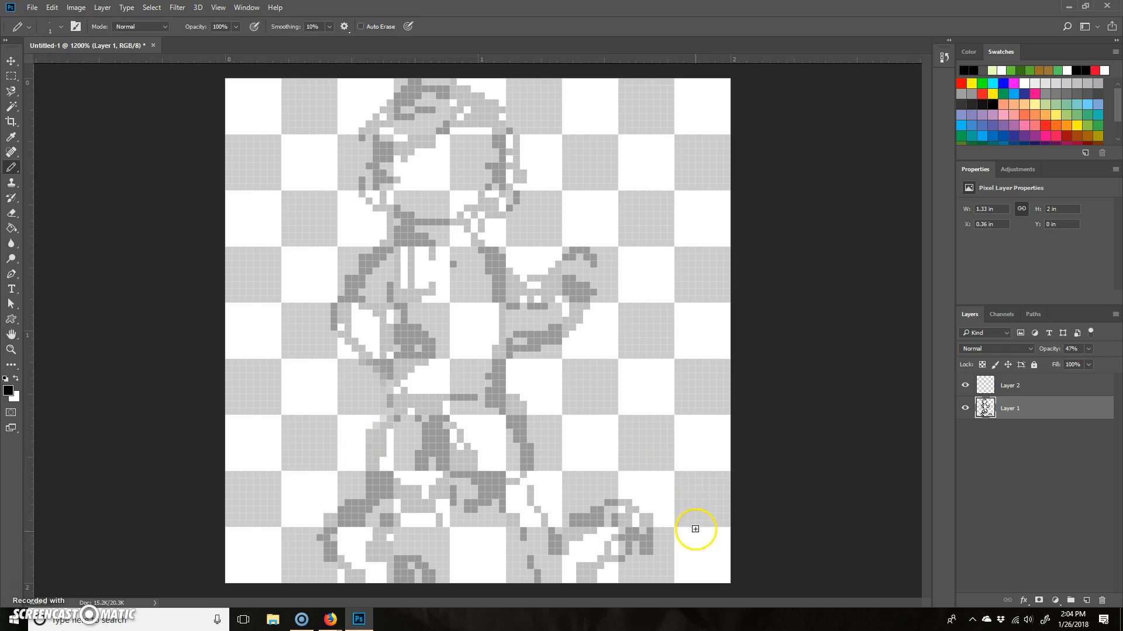
{"action": "left_click", "coordinate": [1028, 105]}
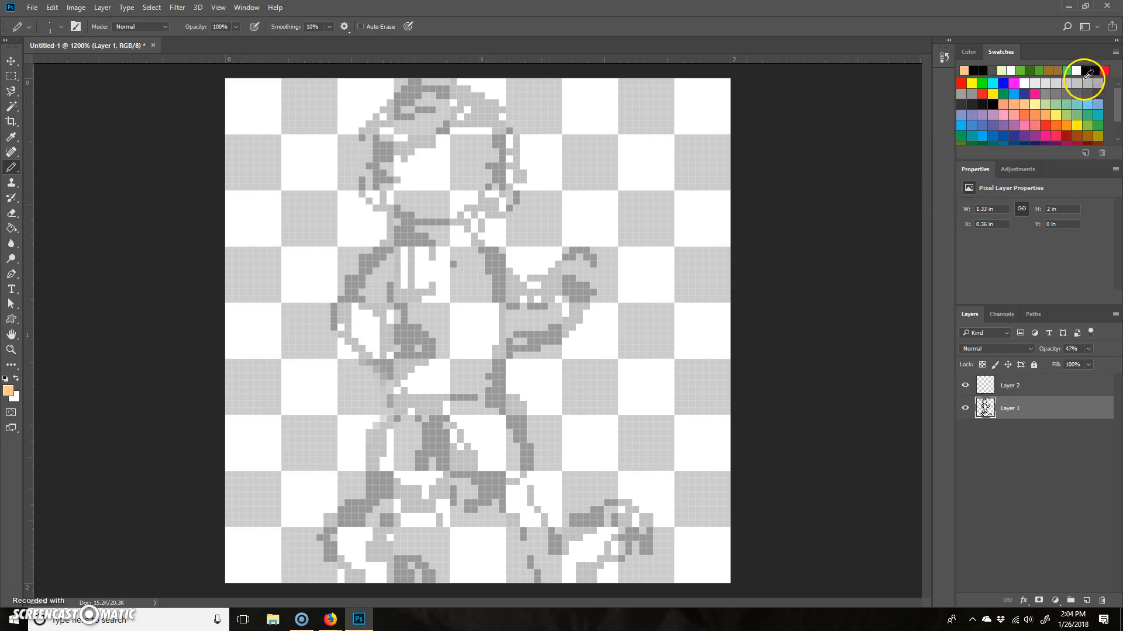
{"action": "left_click", "coordinate": [8, 392]}
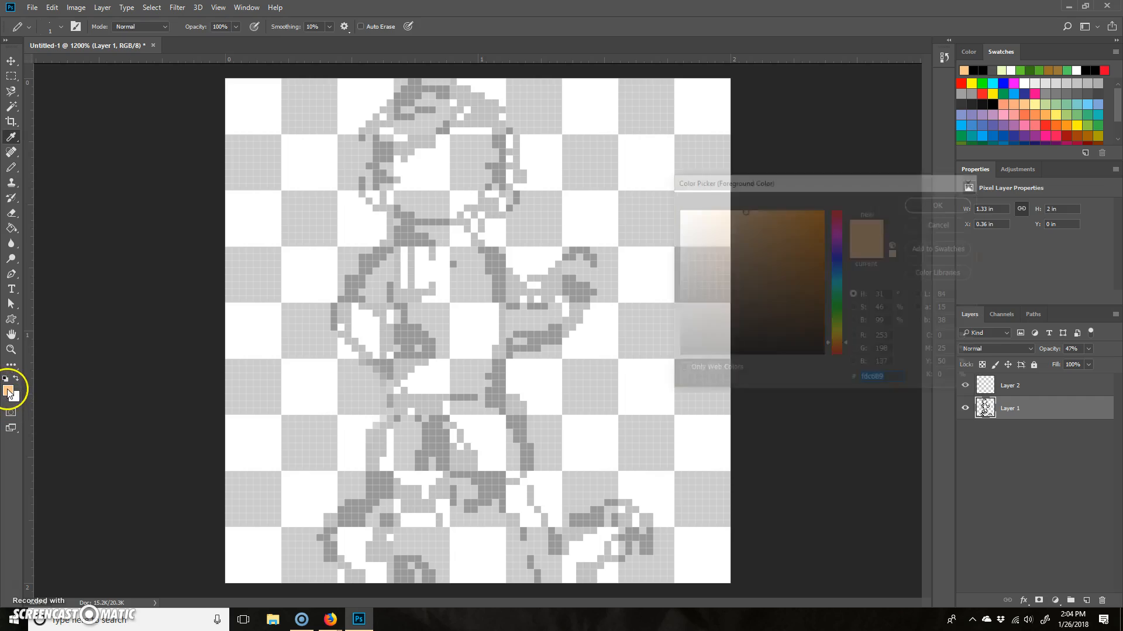
{"action": "mouse_move", "coordinate": [756, 220]}
{"action": "left_mouse_down"}
{"action": "mouse_move", "coordinate": [714, 231]}
{"action": "mouse_move", "coordinate": [705, 217]}
{"action": "left_mouse_up"}
{"action": "left_click", "coordinate": [934, 205]}
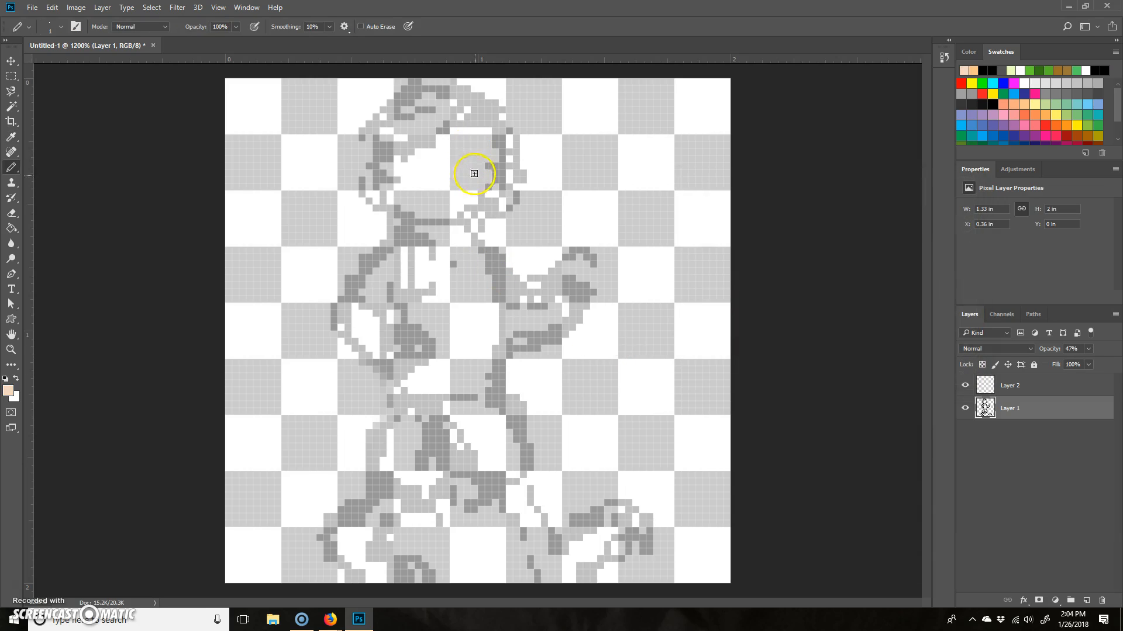
- Fill in the face, ear and both hands in the skin tone on Layer 2 with the Pencil
{"action": "left_click_drag", "start_coordinate": [491, 146], "coordinate": [459, 216]}
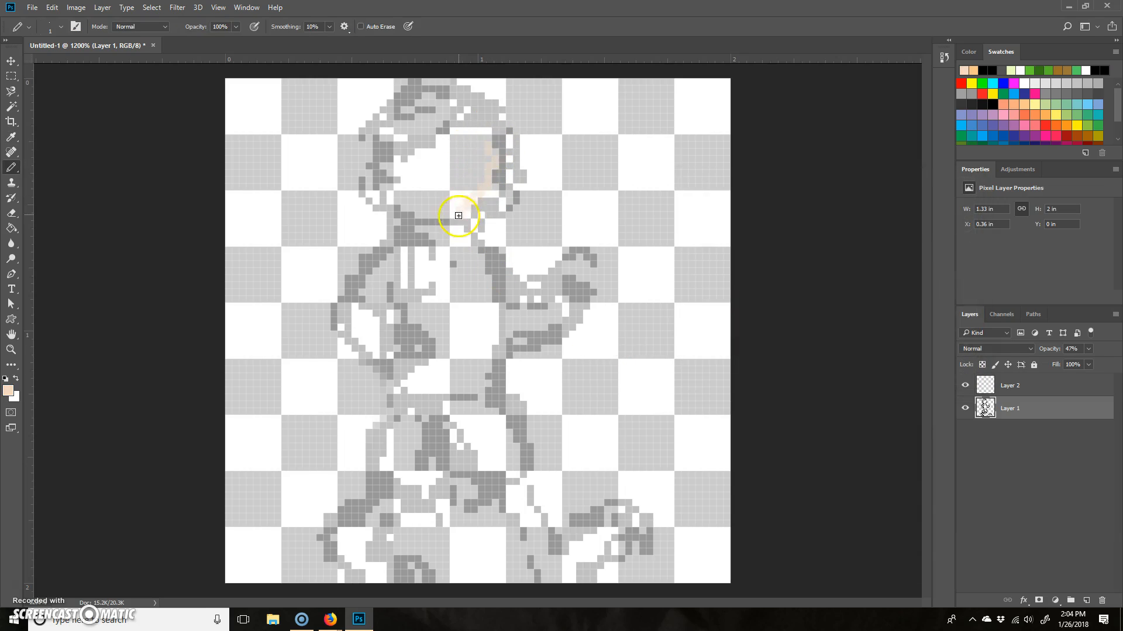
{"action": "key", "text": "ctrl+z"}
{"action": "left_click", "coordinate": [1012, 387]}
{"action": "mouse_move", "coordinate": [496, 146]}
{"action": "left_mouse_down"}
{"action": "mouse_move", "coordinate": [463, 219]}
{"action": "mouse_move", "coordinate": [459, 196]}
{"action": "mouse_move", "coordinate": [488, 132]}
{"action": "mouse_move", "coordinate": [419, 166]}
{"action": "mouse_move", "coordinate": [466, 149]}
{"action": "left_mouse_up"}
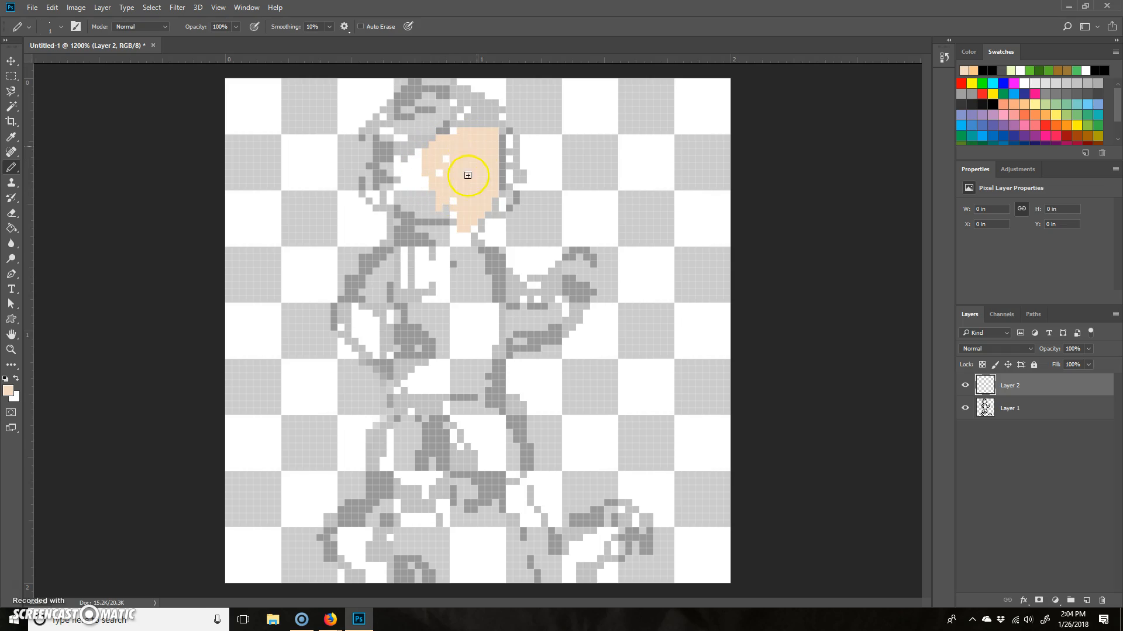
{"action": "mouse_move", "coordinate": [466, 215]}
{"action": "left_mouse_down"}
{"action": "mouse_move", "coordinate": [416, 221]}
{"action": "mouse_move", "coordinate": [440, 211]}
{"action": "mouse_move", "coordinate": [425, 211]}
{"action": "mouse_move", "coordinate": [432, 173]}
{"action": "mouse_move", "coordinate": [412, 195]}
{"action": "mouse_move", "coordinate": [416, 157]}
{"action": "mouse_move", "coordinate": [403, 199]}
{"action": "mouse_move", "coordinate": [409, 176]}
{"action": "mouse_move", "coordinate": [389, 169]}
{"action": "mouse_move", "coordinate": [380, 196]}
{"action": "left_mouse_up"}
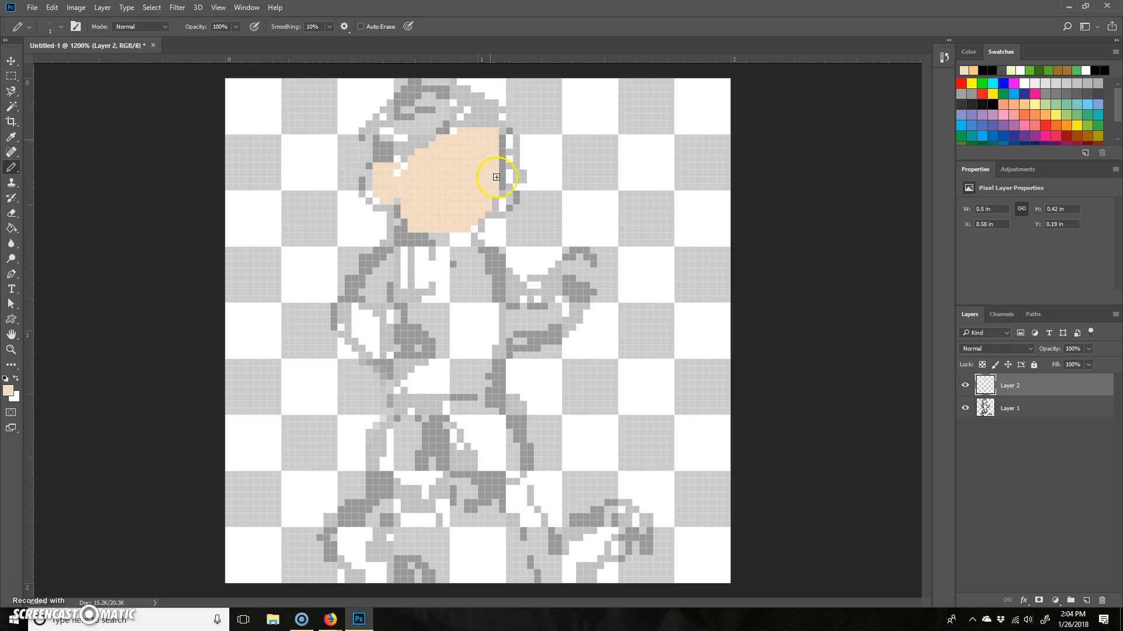
{"action": "left_click_drag", "start_coordinate": [577, 271], "coordinate": [571, 269]}
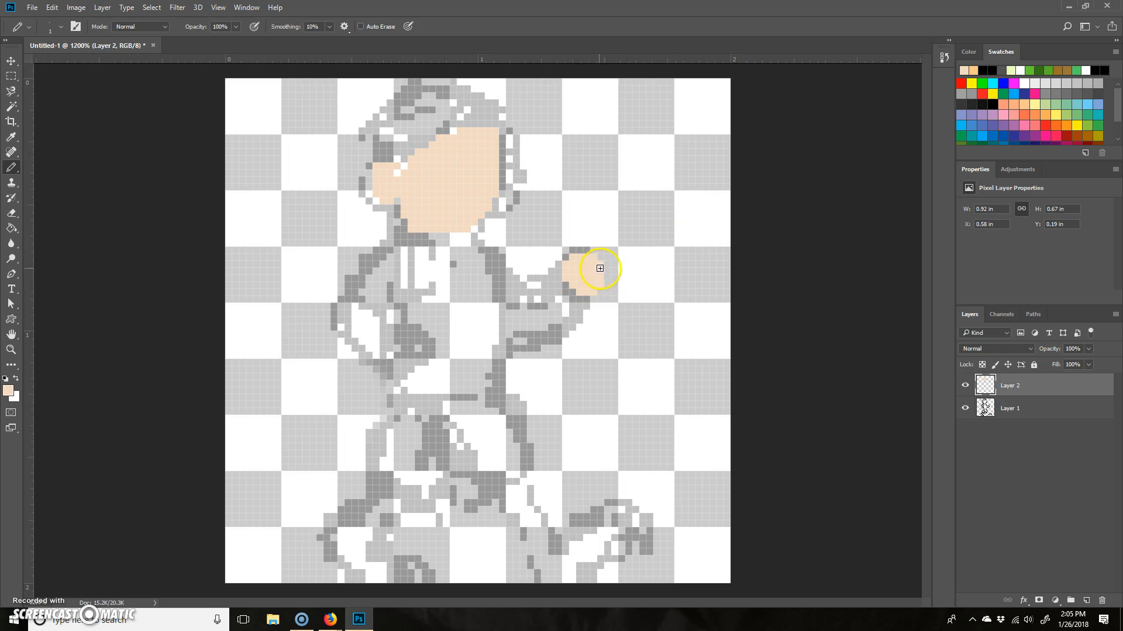
{"action": "mouse_move", "coordinate": [409, 374]}
{"action": "left_mouse_down"}
{"action": "mouse_move", "coordinate": [409, 344]}
{"action": "mouse_move", "coordinate": [413, 368]}
{"action": "mouse_move", "coordinate": [398, 373]}
{"action": "left_mouse_up"}
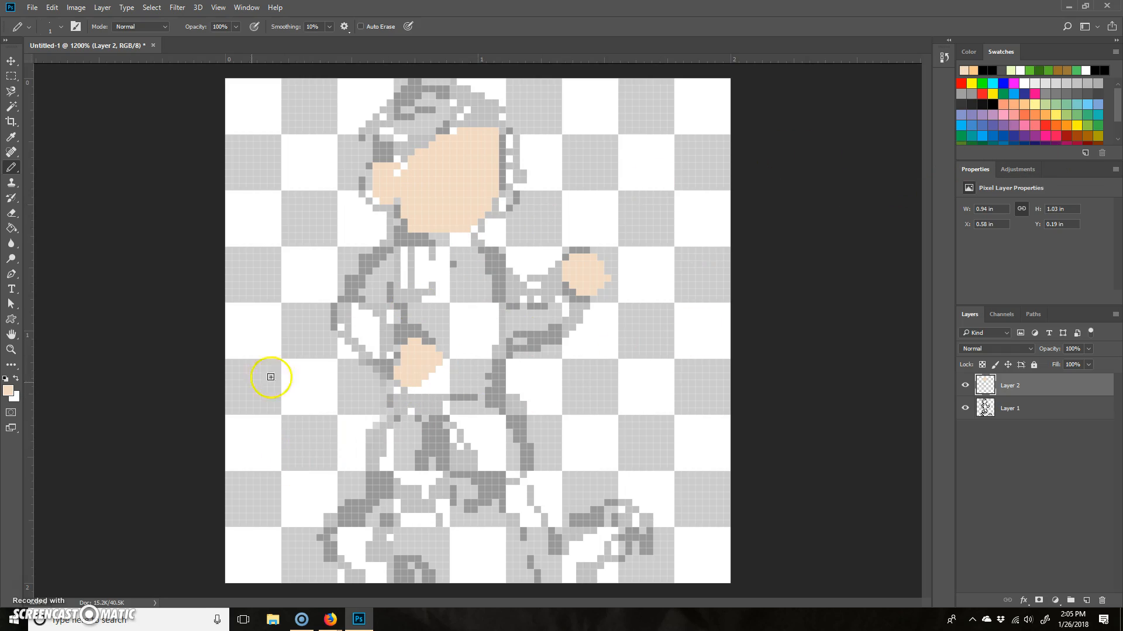
- Set the foreground colour to mustard yellow #c0af5f and pencil a strip of hair along the cap's lower edge on Layer 2
{"action": "left_click", "coordinate": [9, 390]}
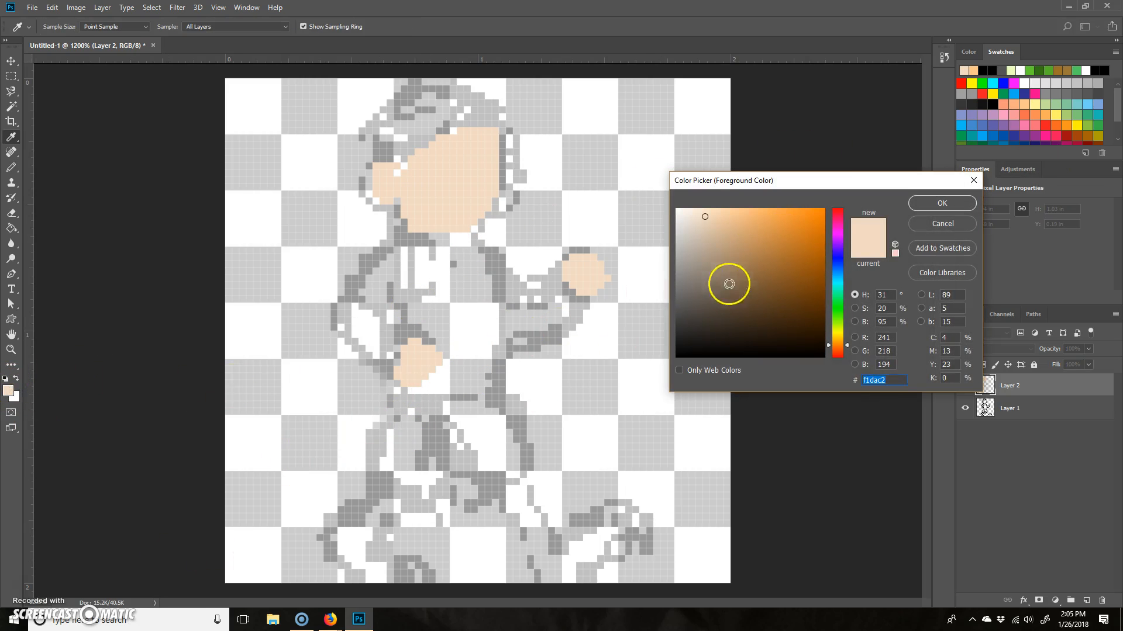
{"action": "left_click_drag", "start_coordinate": [842, 343], "coordinate": [841, 339]}
{"action": "left_click", "coordinate": [718, 221]}
{"action": "mouse_move", "coordinate": [717, 221]}
{"action": "left_mouse_down"}
{"action": "mouse_move", "coordinate": [749, 241]}
{"action": "mouse_move", "coordinate": [760, 233]}
{"action": "left_mouse_up"}
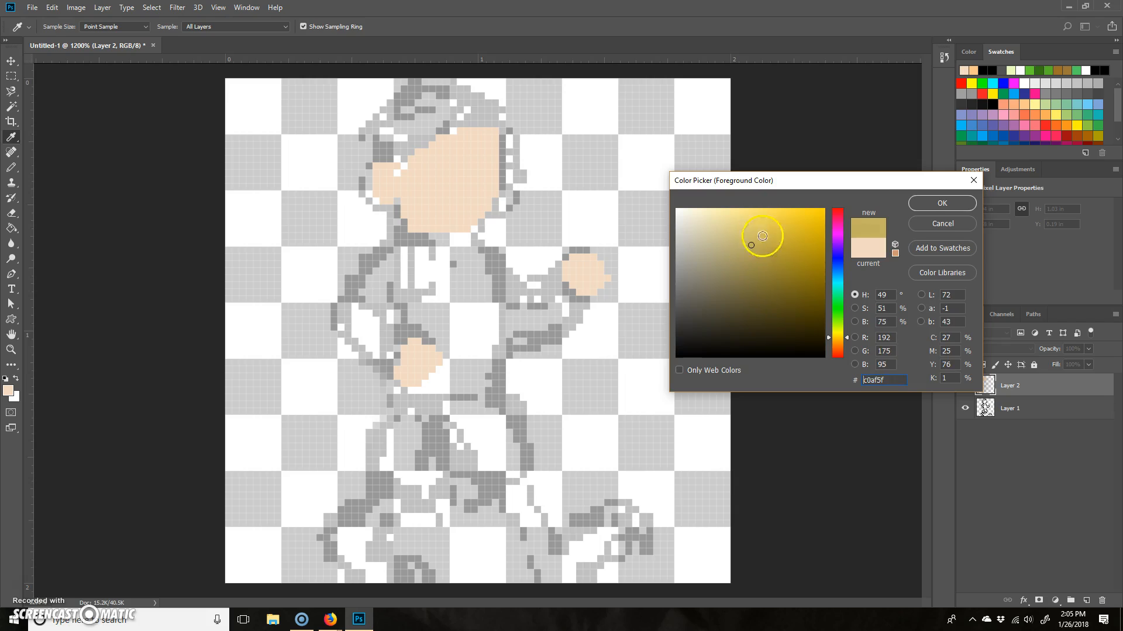
{"action": "left_click", "coordinate": [942, 203]}
{"action": "key", "text": "b"}
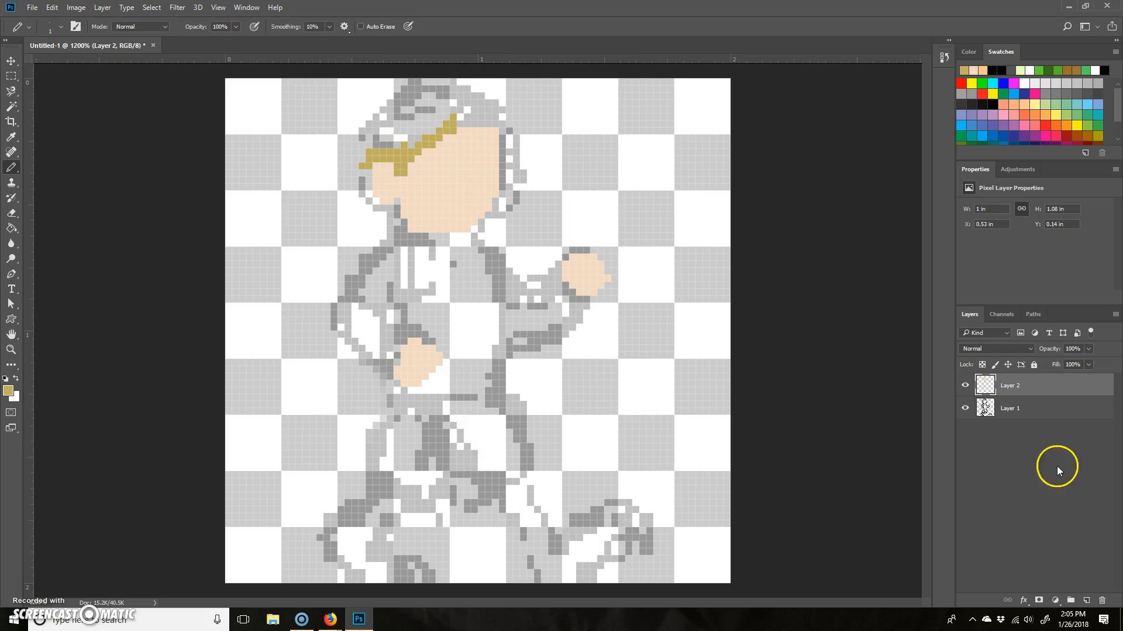
- Add another new layer and move it beneath Layer 1
{"action": "left_click", "coordinate": [1085, 600]}
{"action": "left_click_drag", "start_coordinate": [1014, 382], "coordinate": [1032, 444]}
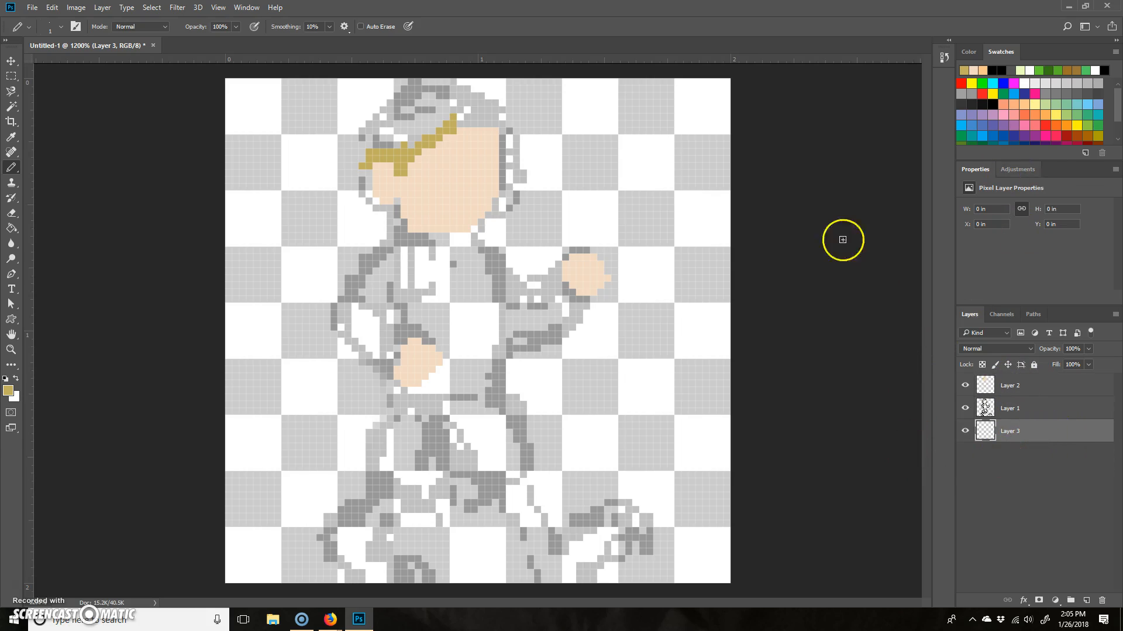
- Set the foreground colour to bright green and flood all of Layer 3 with the Paint Bucket as a backdrop
{"action": "key", "text": "g"}
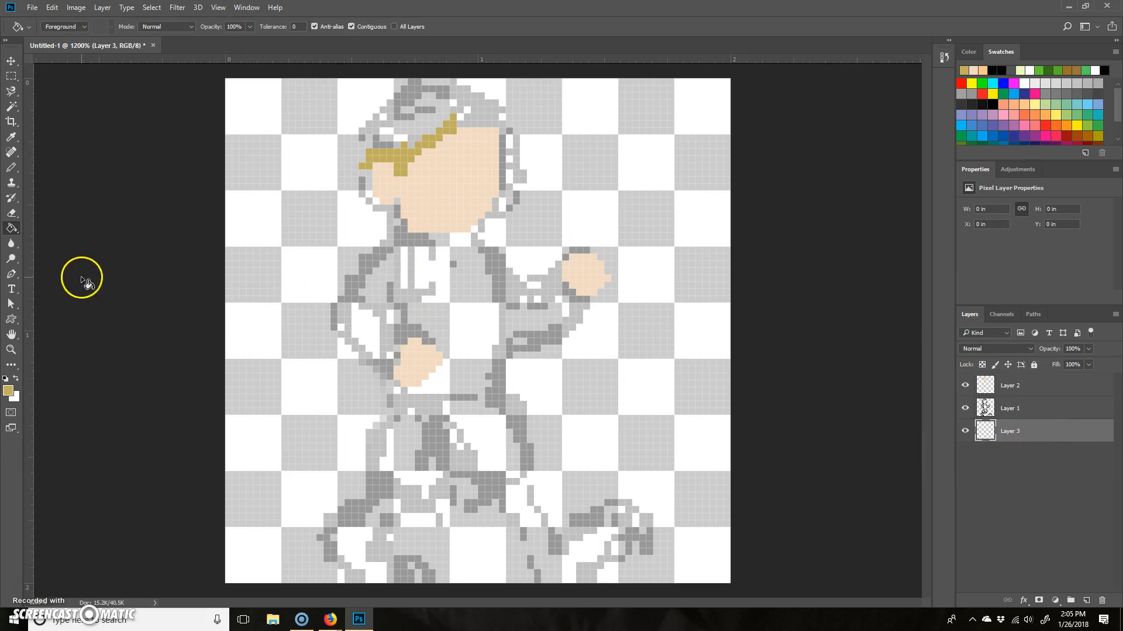
{"action": "right_click", "coordinate": [12, 228]}
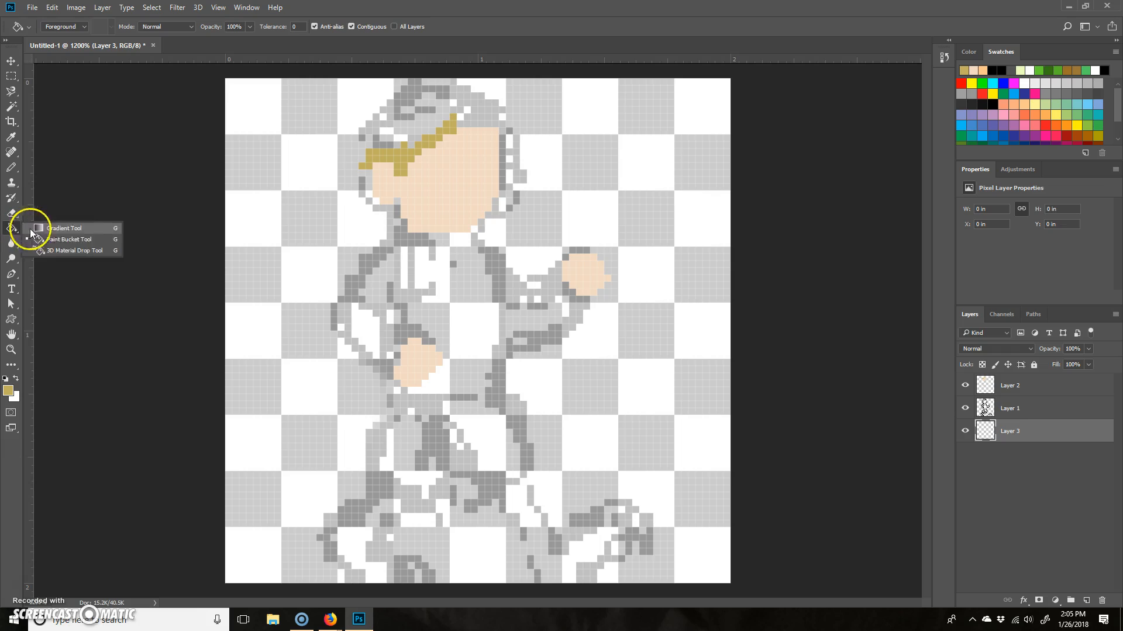
{"action": "left_click", "coordinate": [104, 238]}
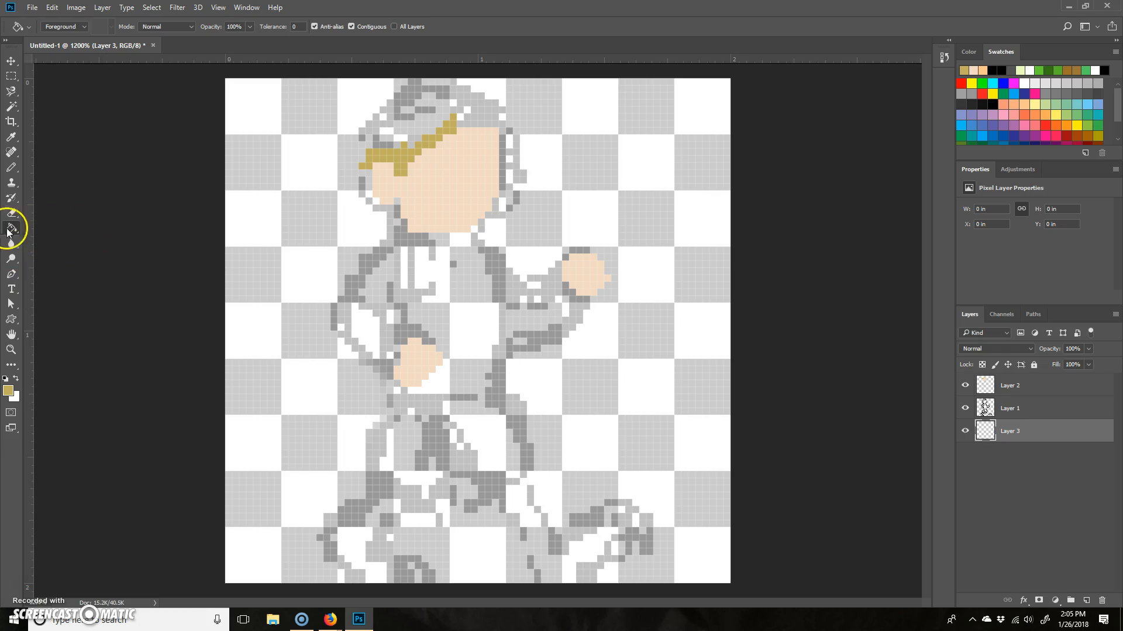
{"action": "left_click", "coordinate": [9, 391]}
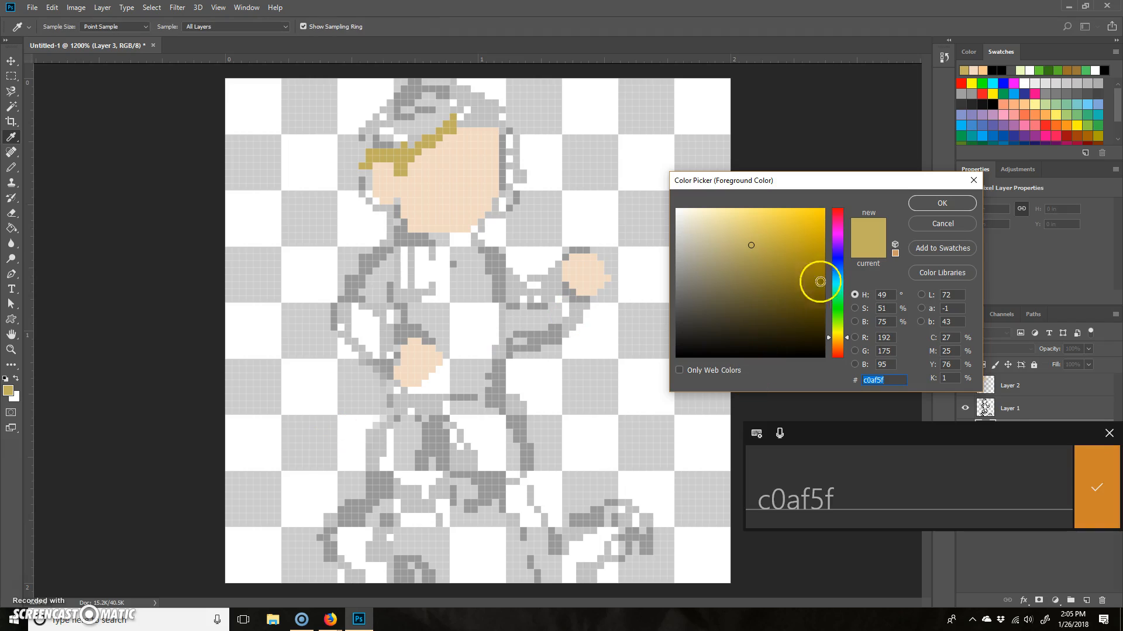
{"action": "mouse_move", "coordinate": [838, 219]}
{"action": "left_mouse_down"}
{"action": "mouse_move", "coordinate": [840, 238]}
{"action": "mouse_move", "coordinate": [840, 198]}
{"action": "left_mouse_up"}
{"action": "left_click_drag", "start_coordinate": [771, 253], "coordinate": [843, 212]}
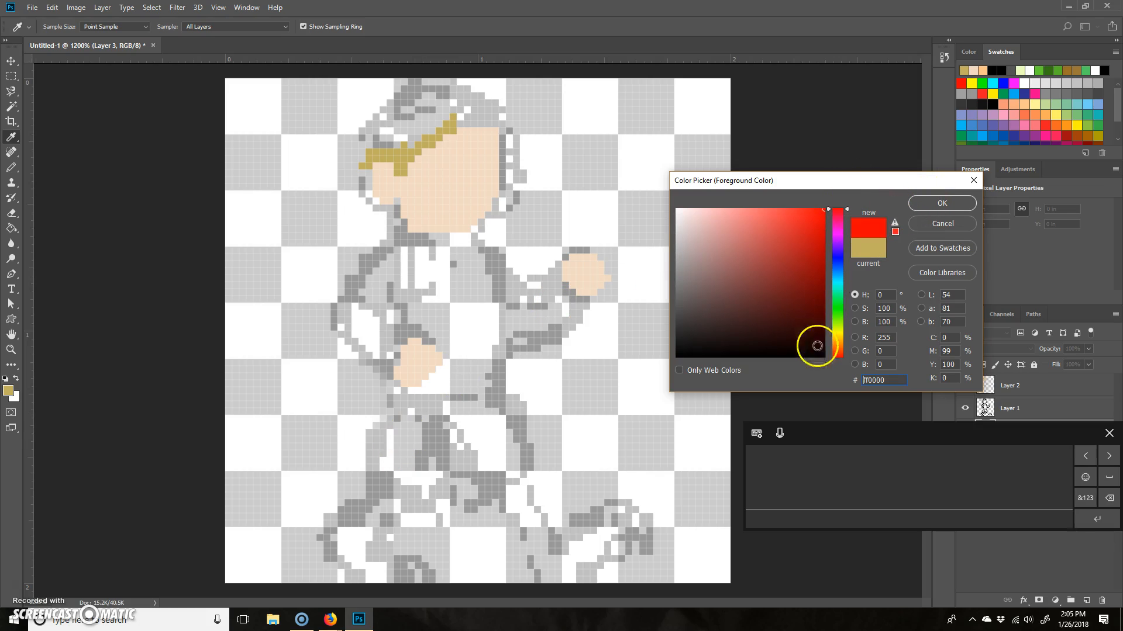
{"action": "left_click", "coordinate": [838, 311]}
{"action": "left_click", "coordinate": [942, 203]}
{"action": "key", "text": "g"}
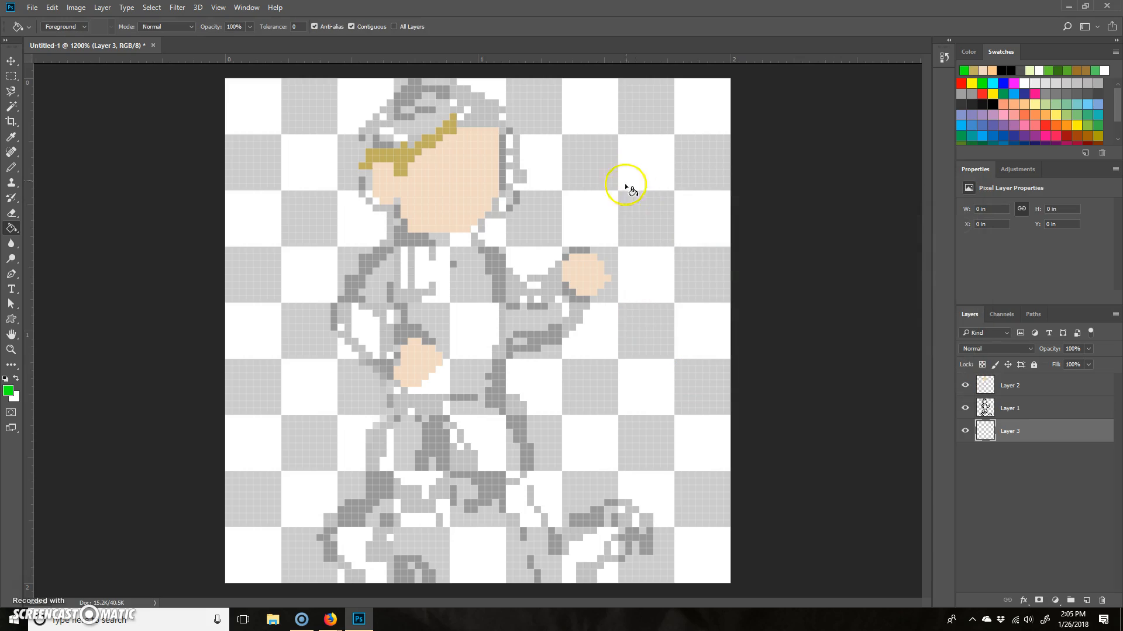
{"action": "left_click", "coordinate": [628, 210]}
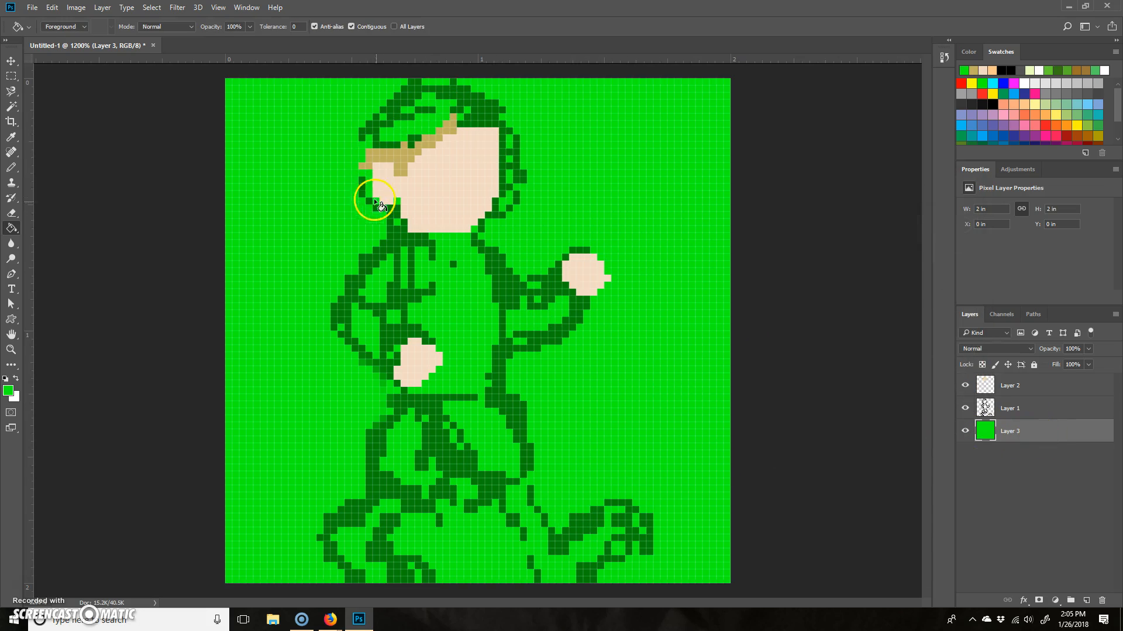
- On Layer 2, sample the mustard hair colour and pencil in the hair over the whole upper head and behind the ear
{"action": "left_click", "coordinate": [1010, 385]}
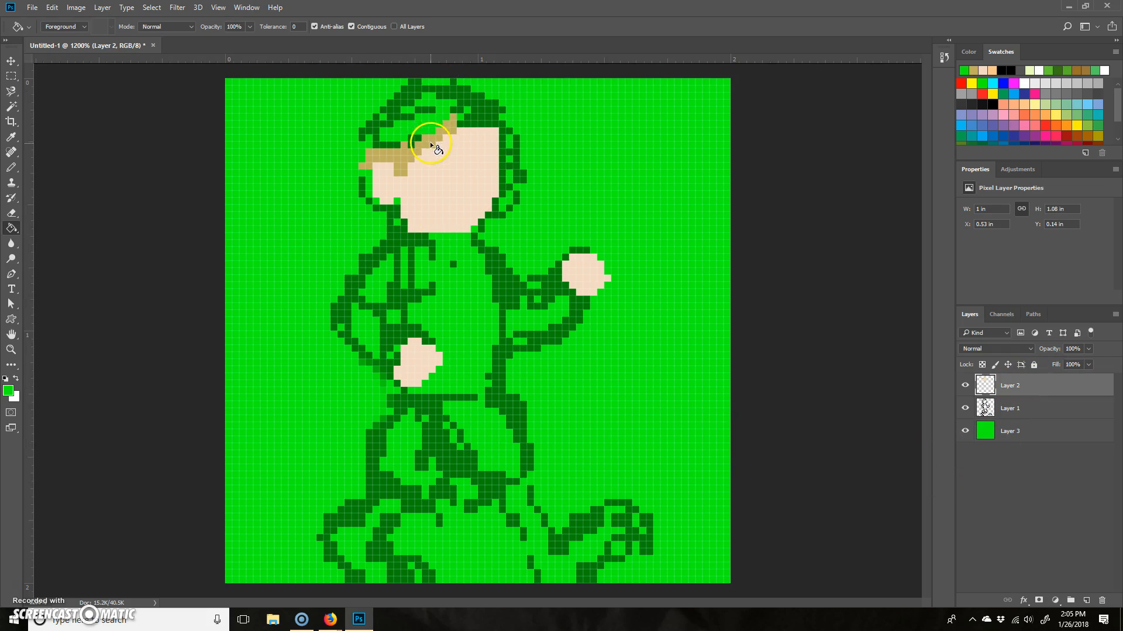
{"action": "key", "text": "b"}
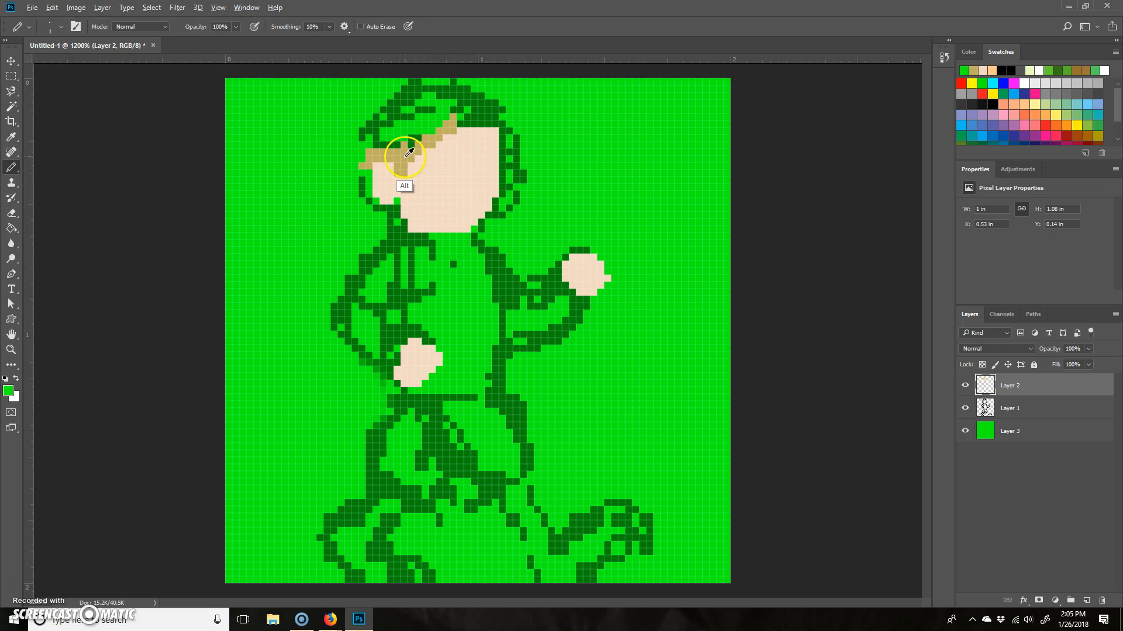
{"action": "left_click", "coordinate": [408, 153], "text": "alt"}
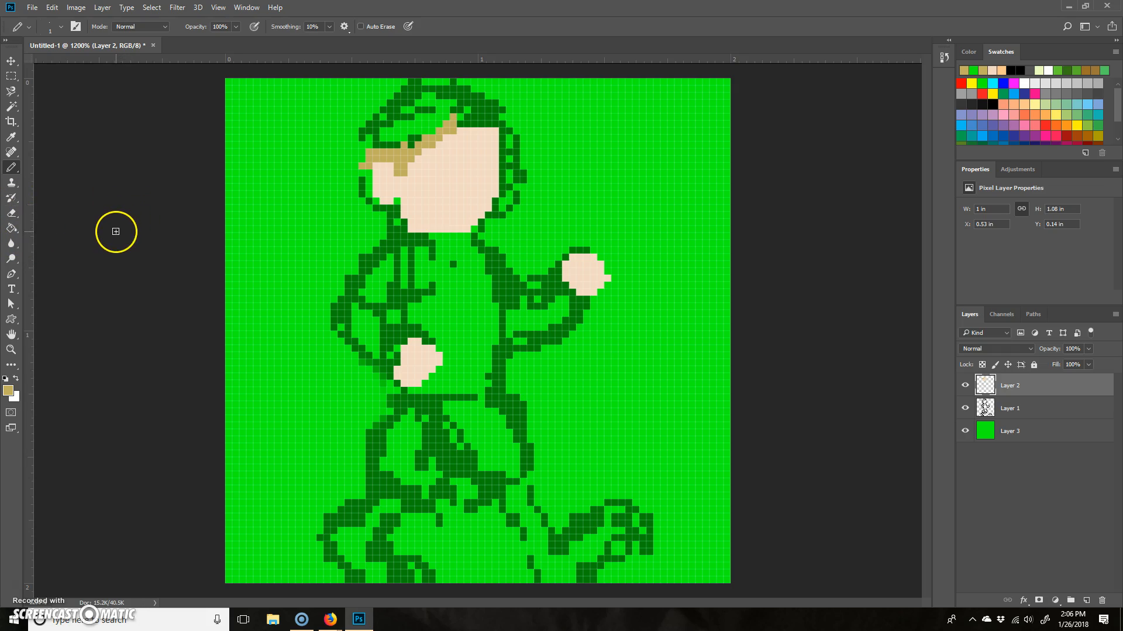
{"action": "left_click", "coordinate": [14, 140]}
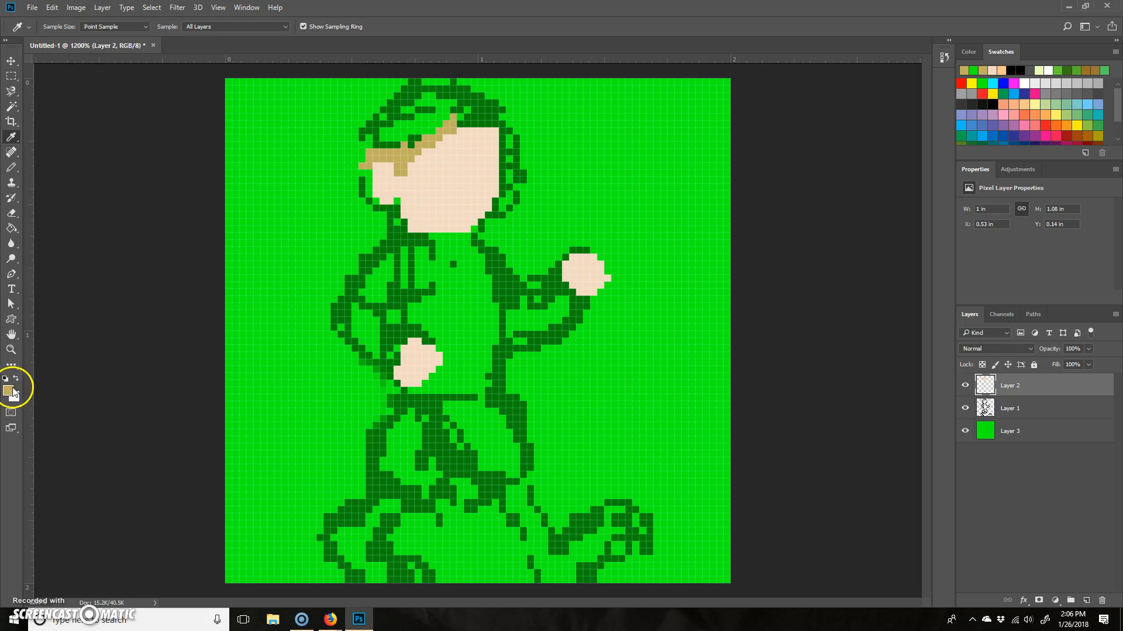
{"action": "left_click", "coordinate": [14, 169]}
{"action": "mouse_move", "coordinate": [416, 118]}
{"action": "left_mouse_down"}
{"action": "mouse_move", "coordinate": [383, 151]}
{"action": "mouse_move", "coordinate": [385, 129]}
{"action": "mouse_move", "coordinate": [375, 145]}
{"action": "mouse_move", "coordinate": [388, 118]}
{"action": "mouse_move", "coordinate": [464, 100]}
{"action": "mouse_move", "coordinate": [490, 118]}
{"action": "mouse_move", "coordinate": [422, 115]}
{"action": "mouse_move", "coordinate": [482, 108]}
{"action": "mouse_move", "coordinate": [410, 101]}
{"action": "mouse_move", "coordinate": [384, 118]}
{"action": "mouse_move", "coordinate": [371, 154]}
{"action": "mouse_move", "coordinate": [440, 95]}
{"action": "mouse_move", "coordinate": [464, 108]}
{"action": "left_mouse_up"}
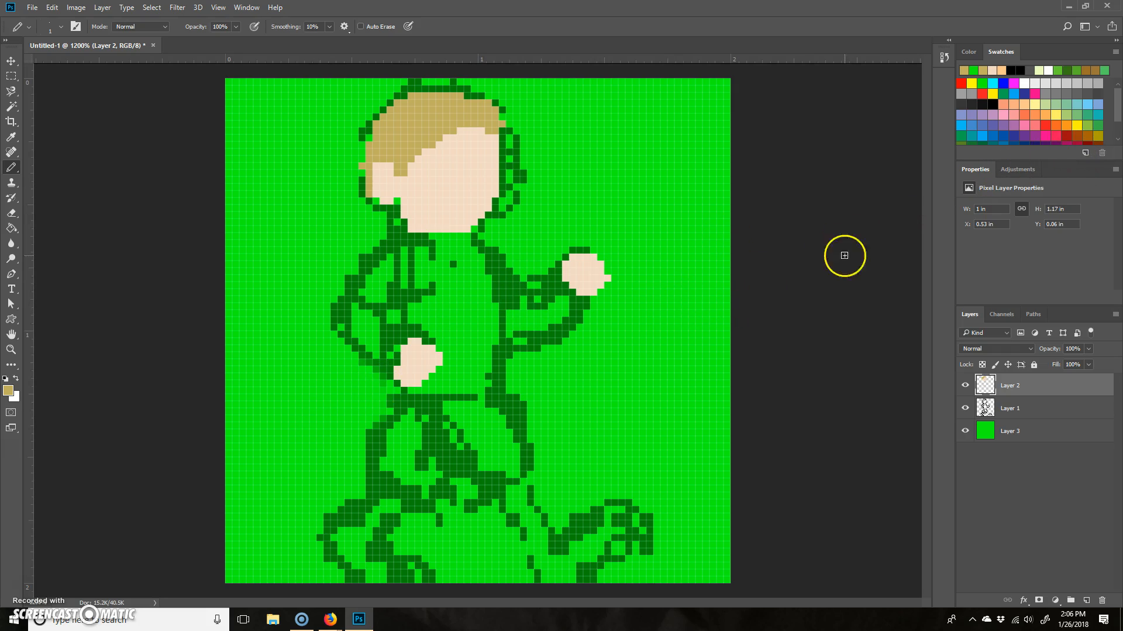
- Set the foreground colour to the muted dark red #7d292b
{"action": "left_click", "coordinate": [1067, 136]}
{"action": "left_click", "coordinate": [8, 390]}
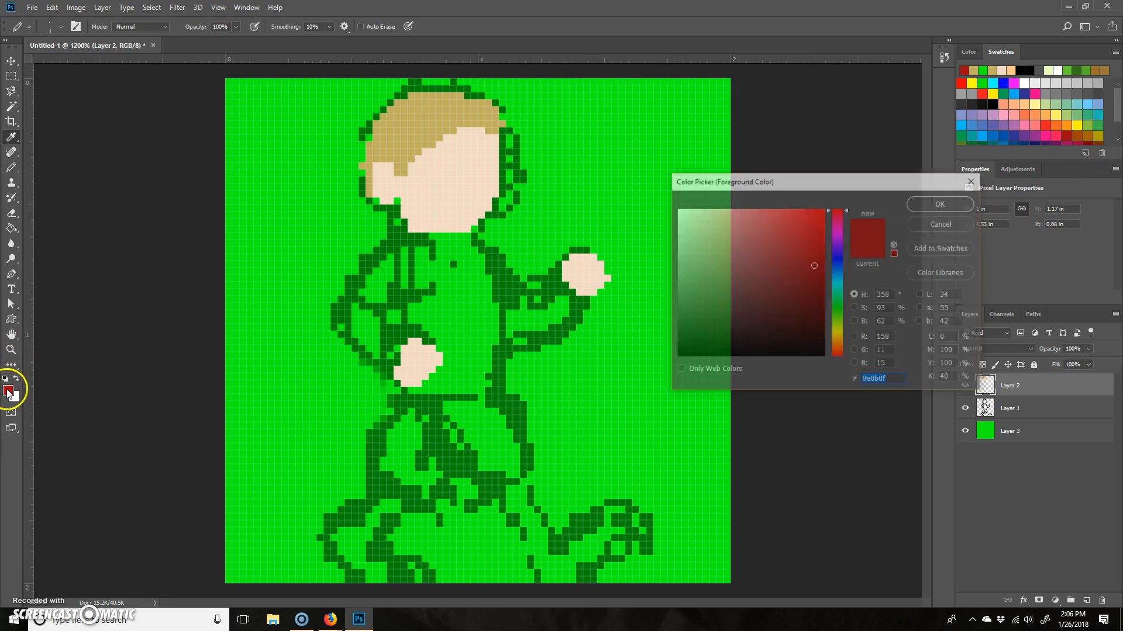
{"action": "left_click_drag", "start_coordinate": [803, 266], "coordinate": [779, 281]}
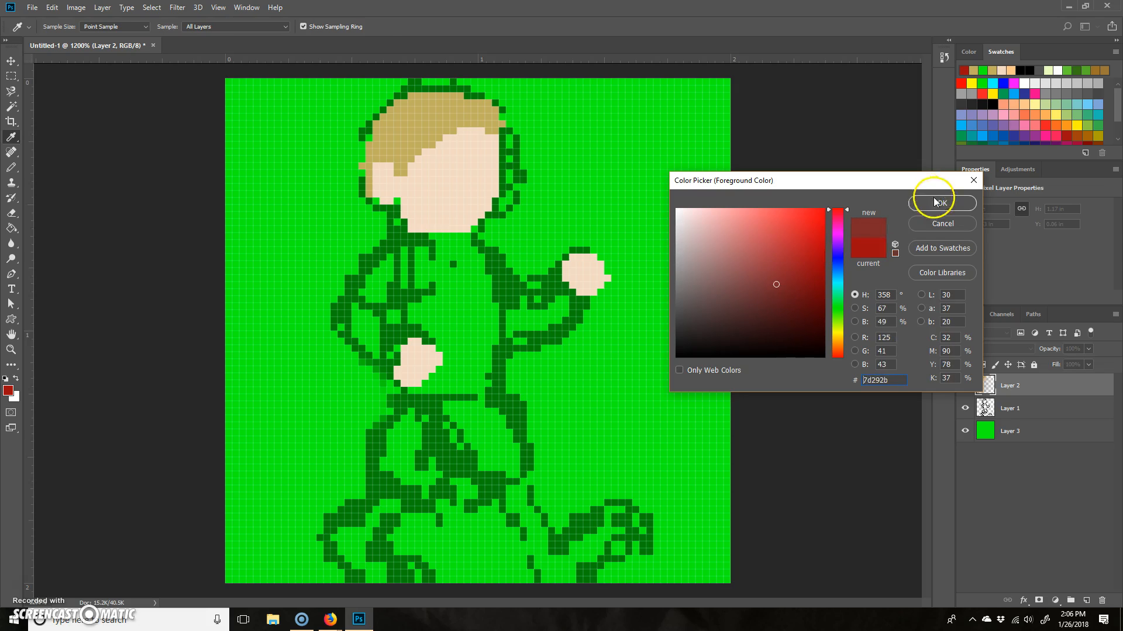
{"action": "left_click", "coordinate": [938, 202]}
- Fill in the shirt's sleeves and torso down to the waist on Layer 2 with the Pencil in dark red
{"action": "mouse_move", "coordinate": [449, 245]}
{"action": "left_mouse_down"}
{"action": "mouse_move", "coordinate": [392, 261]}
{"action": "mouse_move", "coordinate": [401, 247]}
{"action": "mouse_move", "coordinate": [351, 306]}
{"action": "mouse_move", "coordinate": [396, 250]}
{"action": "mouse_move", "coordinate": [350, 310]}
{"action": "mouse_move", "coordinate": [380, 358]}
{"action": "mouse_move", "coordinate": [357, 342]}
{"action": "mouse_move", "coordinate": [372, 294]}
{"action": "mouse_move", "coordinate": [413, 261]}
{"action": "mouse_move", "coordinate": [397, 260]}
{"action": "mouse_move", "coordinate": [374, 323]}
{"action": "left_mouse_up"}
{"action": "mouse_move", "coordinate": [388, 370]}
{"action": "left_mouse_down"}
{"action": "mouse_move", "coordinate": [373, 363]}
{"action": "mouse_move", "coordinate": [356, 303]}
{"action": "mouse_move", "coordinate": [341, 316]}
{"action": "left_mouse_up"}
{"action": "mouse_move", "coordinate": [488, 272]}
{"action": "left_mouse_down"}
{"action": "mouse_move", "coordinate": [518, 301]}
{"action": "mouse_move", "coordinate": [479, 249]}
{"action": "mouse_move", "coordinate": [498, 255]}
{"action": "mouse_move", "coordinate": [512, 296]}
{"action": "mouse_move", "coordinate": [510, 333]}
{"action": "mouse_move", "coordinate": [521, 296]}
{"action": "mouse_move", "coordinate": [533, 331]}
{"action": "mouse_move", "coordinate": [524, 341]}
{"action": "mouse_move", "coordinate": [569, 295]}
{"action": "mouse_move", "coordinate": [561, 285]}
{"action": "mouse_move", "coordinate": [537, 308]}
{"action": "mouse_move", "coordinate": [557, 285]}
{"action": "left_mouse_up"}
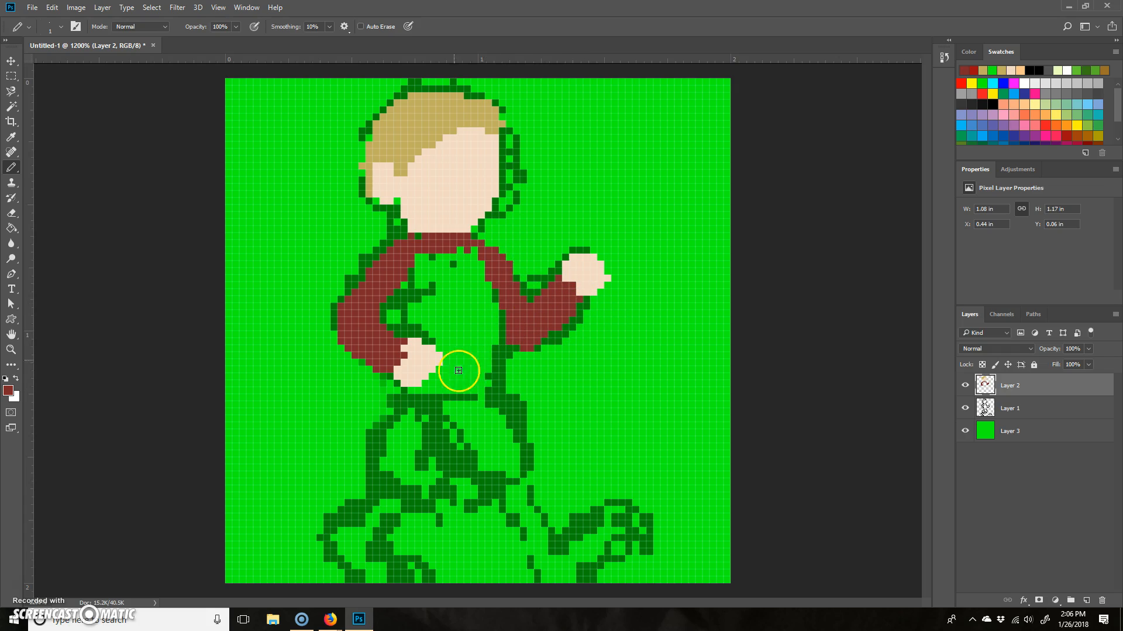
{"action": "mouse_move", "coordinate": [381, 304]}
{"action": "left_mouse_down"}
{"action": "mouse_move", "coordinate": [405, 278]}
{"action": "mouse_move", "coordinate": [393, 293]}
{"action": "mouse_move", "coordinate": [397, 250]}
{"action": "mouse_move", "coordinate": [382, 311]}
{"action": "mouse_move", "coordinate": [433, 264]}
{"action": "mouse_move", "coordinate": [392, 318]}
{"action": "mouse_move", "coordinate": [433, 262]}
{"action": "mouse_move", "coordinate": [425, 291]}
{"action": "mouse_move", "coordinate": [410, 280]}
{"action": "mouse_move", "coordinate": [463, 261]}
{"action": "mouse_move", "coordinate": [405, 320]}
{"action": "left_mouse_up"}
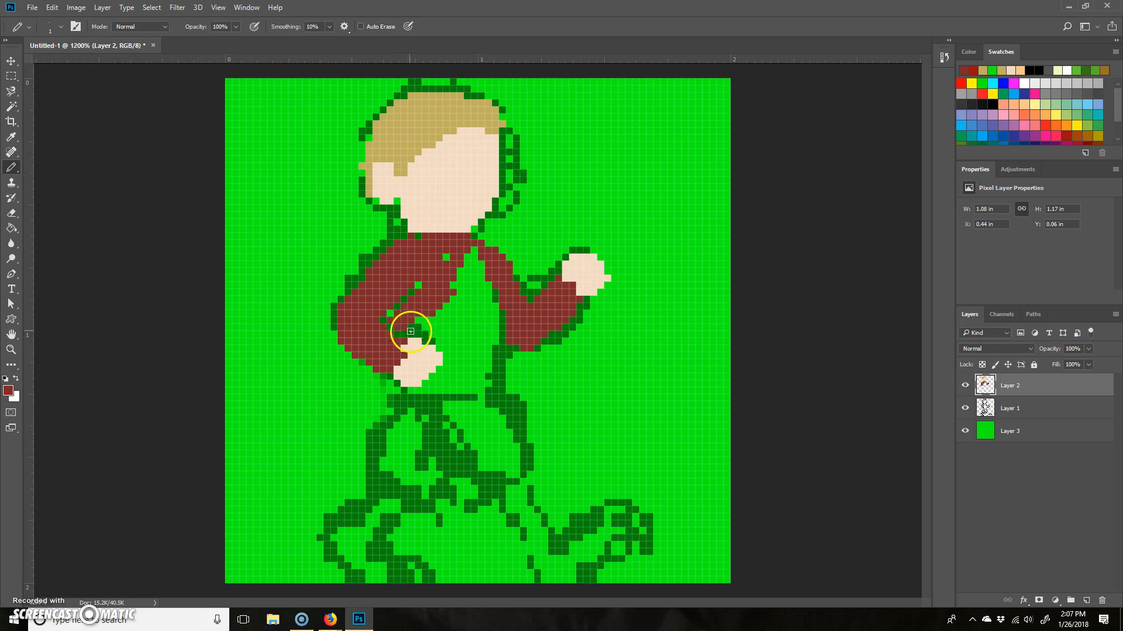
{"action": "mouse_move", "coordinate": [445, 340]}
{"action": "left_mouse_down"}
{"action": "mouse_move", "coordinate": [441, 316]}
{"action": "mouse_move", "coordinate": [421, 323]}
{"action": "mouse_move", "coordinate": [454, 280]}
{"action": "mouse_move", "coordinate": [445, 264]}
{"action": "mouse_move", "coordinate": [463, 273]}
{"action": "mouse_move", "coordinate": [497, 227]}
{"action": "mouse_move", "coordinate": [469, 261]}
{"action": "mouse_move", "coordinate": [485, 351]}
{"action": "mouse_move", "coordinate": [480, 294]}
{"action": "mouse_move", "coordinate": [498, 358]}
{"action": "mouse_move", "coordinate": [473, 284]}
{"action": "mouse_move", "coordinate": [445, 347]}
{"action": "left_mouse_up"}
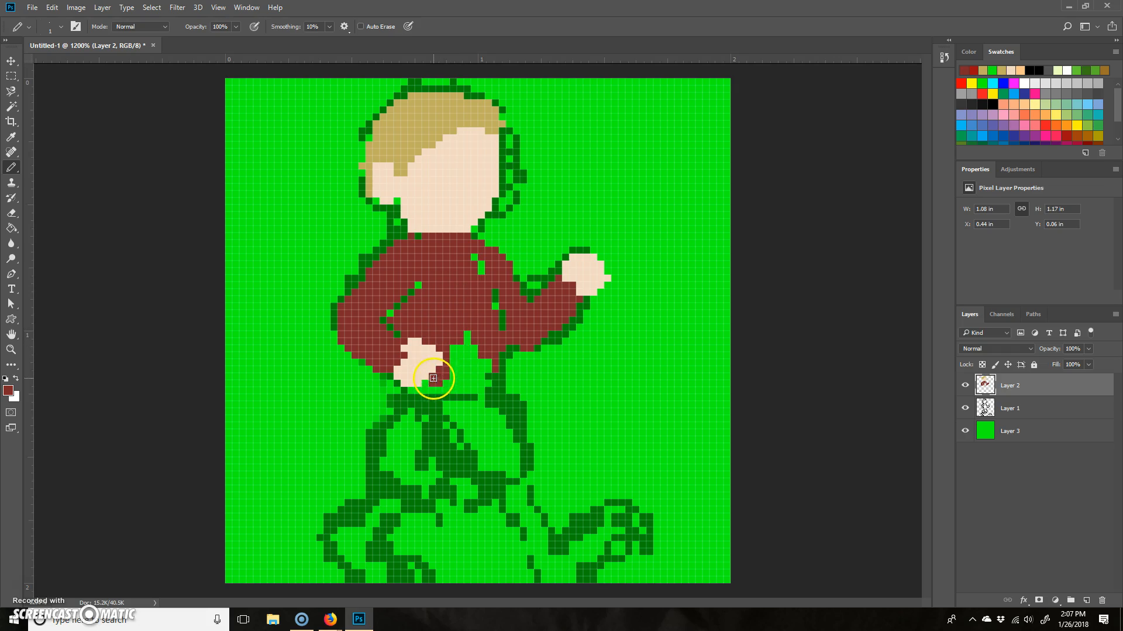
{"action": "mouse_move", "coordinate": [429, 390]}
{"action": "left_mouse_down"}
{"action": "mouse_move", "coordinate": [485, 391]}
{"action": "mouse_move", "coordinate": [495, 373]}
{"action": "mouse_move", "coordinate": [500, 387]}
{"action": "mouse_move", "coordinate": [500, 365]}
{"action": "mouse_move", "coordinate": [492, 389]}
{"action": "mouse_move", "coordinate": [472, 379]}
{"action": "mouse_move", "coordinate": [460, 356]}
{"action": "mouse_move", "coordinate": [469, 330]}
{"action": "mouse_move", "coordinate": [455, 350]}
{"action": "mouse_move", "coordinate": [477, 343]}
{"action": "mouse_move", "coordinate": [474, 372]}
{"action": "left_mouse_up"}
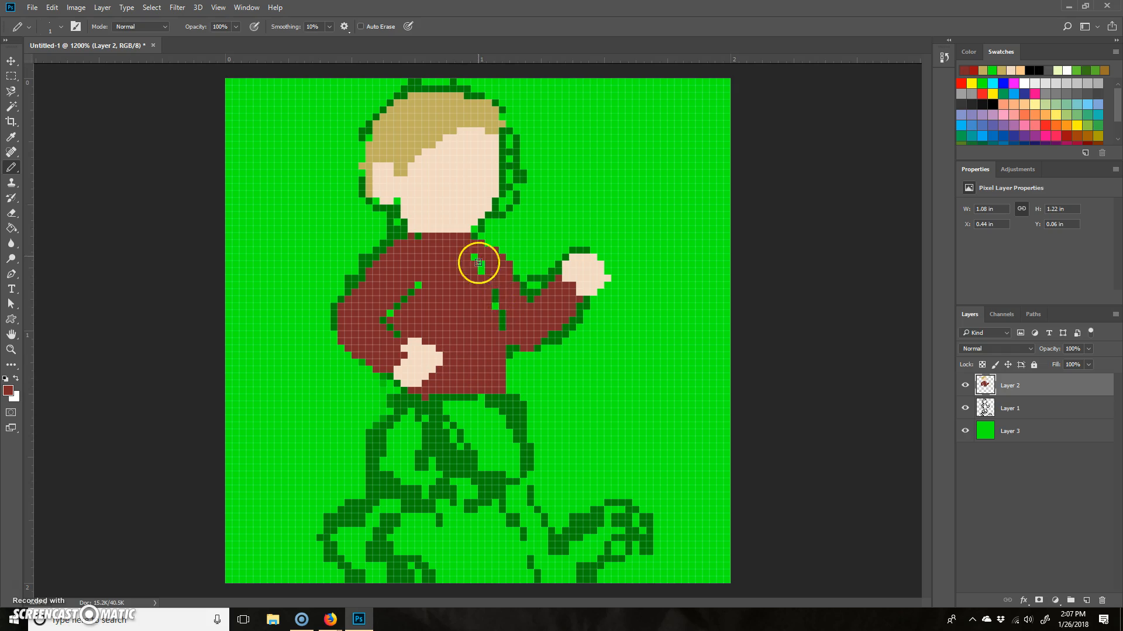
- Set the foreground colour to the very dark red #360f10
{"action": "left_click", "coordinate": [7, 392]}
{"action": "left_click", "coordinate": [778, 323]}
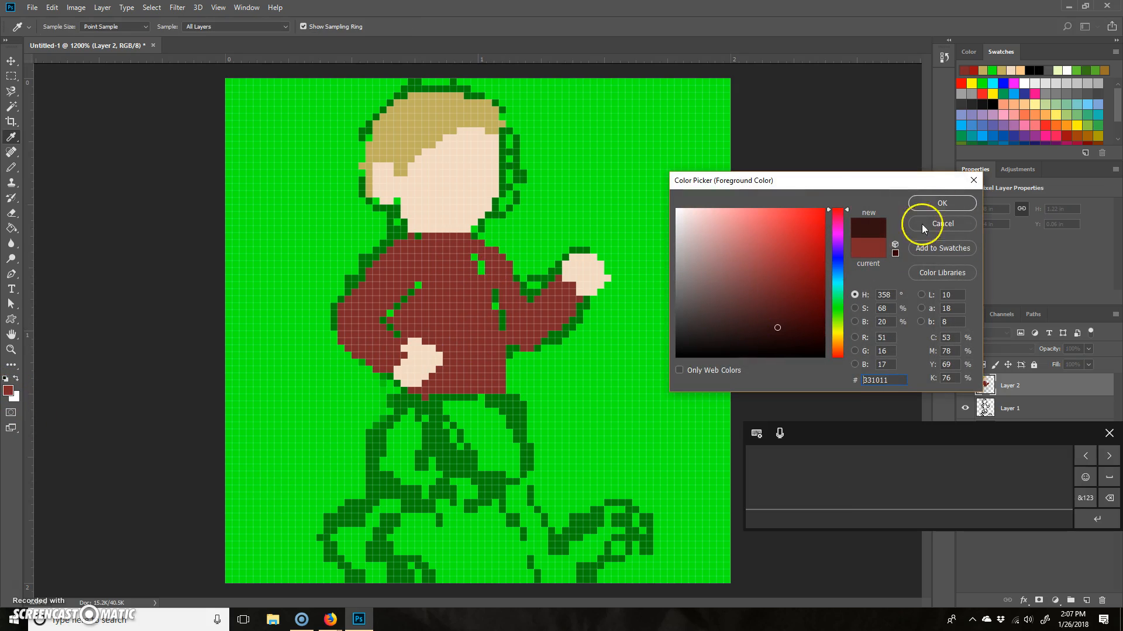
{"action": "left_click", "coordinate": [783, 328]}
{"action": "left_click", "coordinate": [937, 204]}
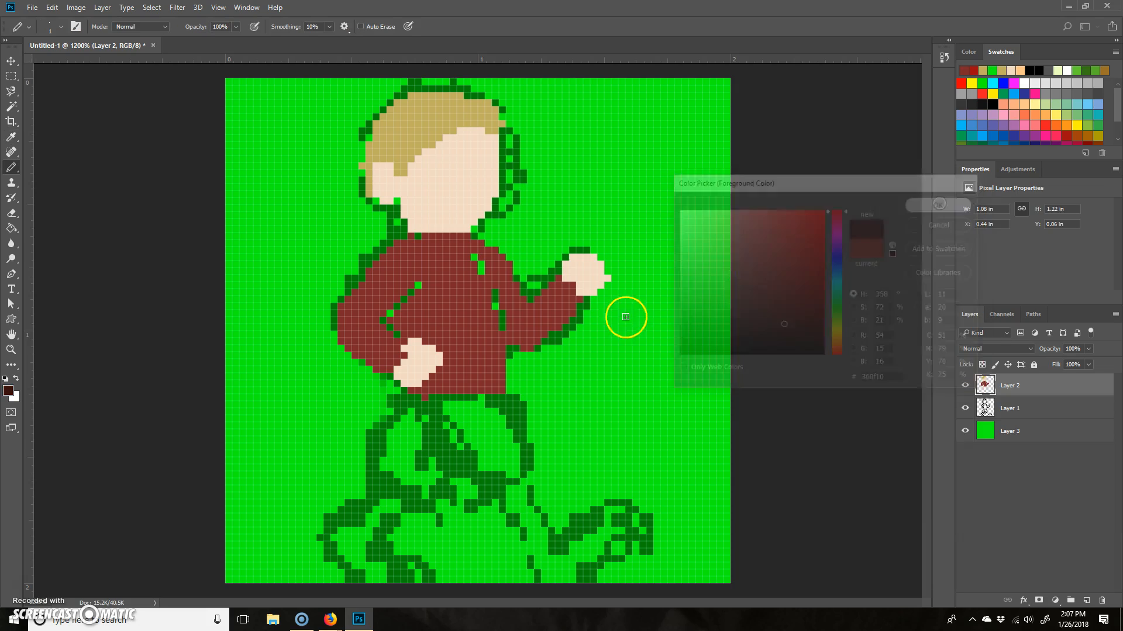
- Pencil thin very dark red lines separating both arms from the torso, and resample the shirt's red as foreground colour
{"action": "key", "text": "b"}
{"action": "left_click_drag", "start_coordinate": [412, 291], "coordinate": [389, 328]}
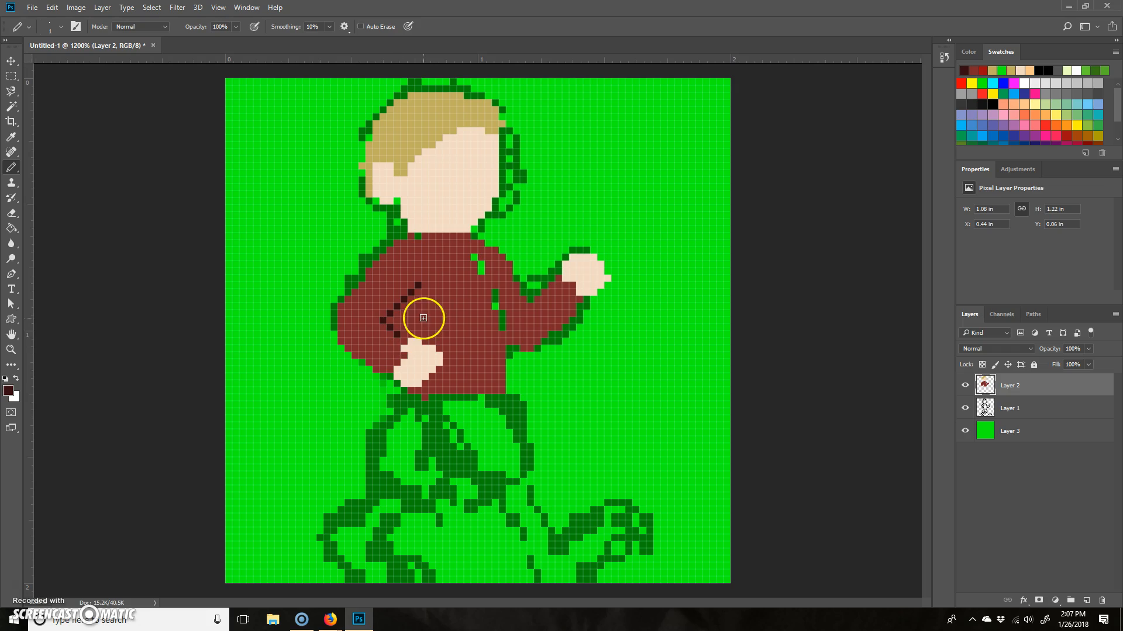
{"action": "left_click", "coordinate": [403, 340]}
{"action": "left_click", "coordinate": [474, 258]}
{"action": "left_click_drag", "start_coordinate": [486, 270], "coordinate": [504, 345]}
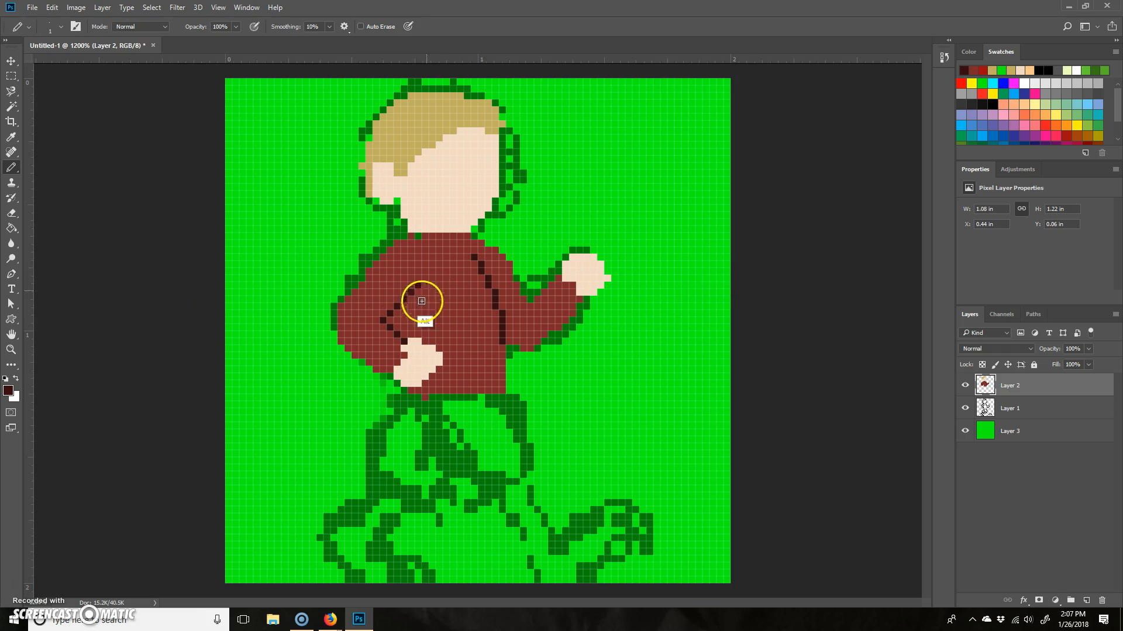
{"action": "left_click", "coordinate": [444, 281], "text": "alt"}
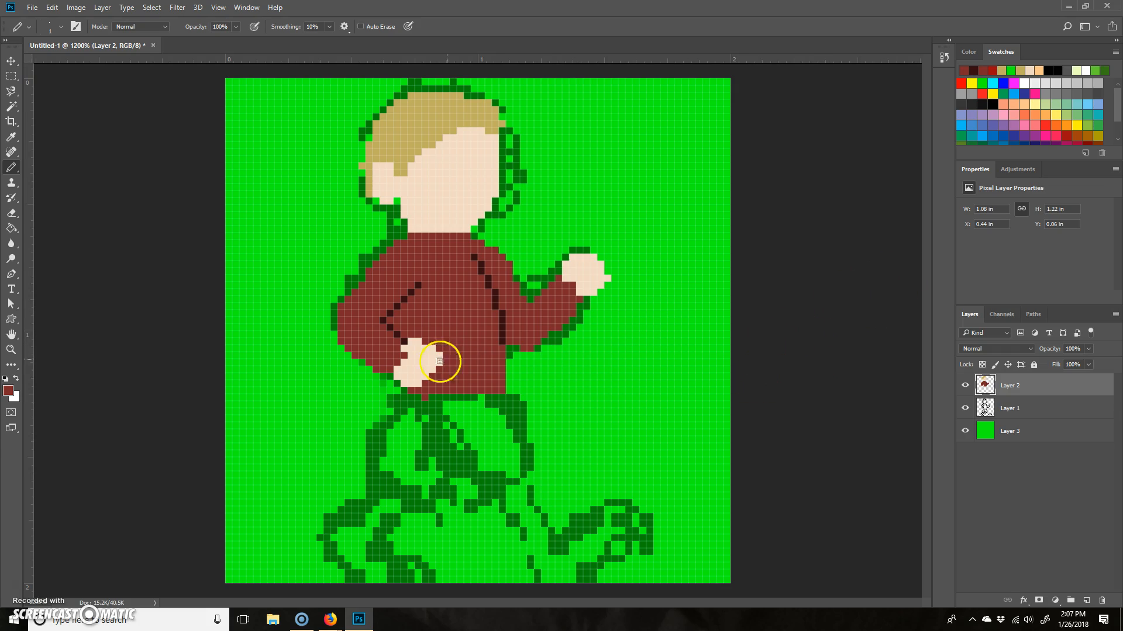
- Set the foreground colour to the medium brown #846637
{"action": "left_click", "coordinate": [8, 391]}
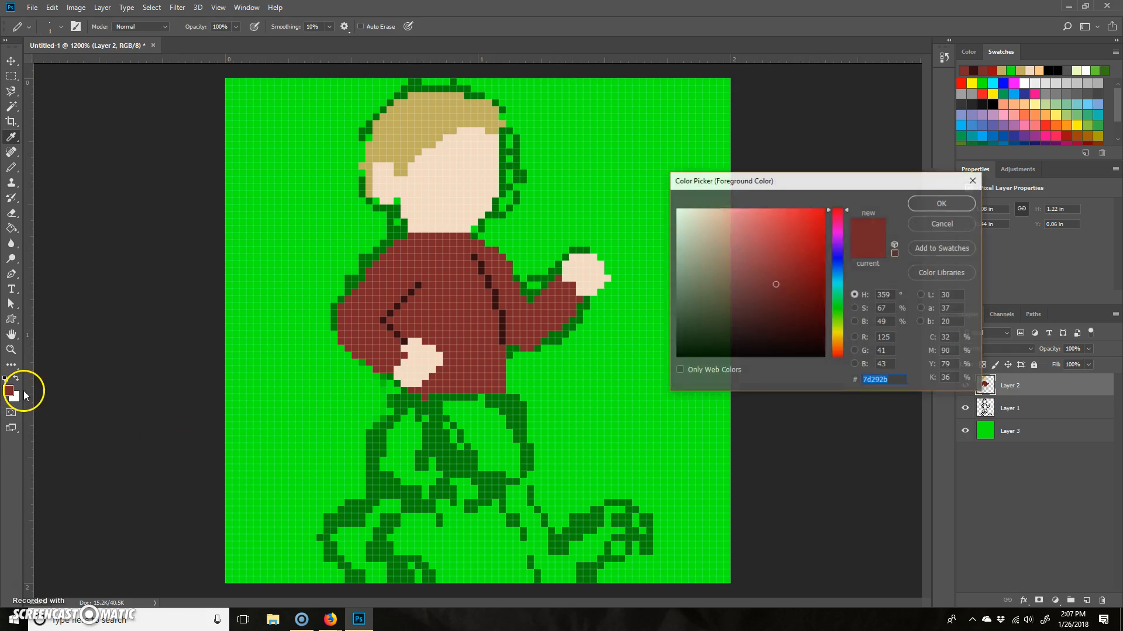
{"action": "left_click_drag", "start_coordinate": [840, 251], "coordinate": [840, 343]}
{"action": "left_click", "coordinate": [785, 290]}
{"action": "left_click_drag", "start_coordinate": [786, 289], "coordinate": [767, 283]}
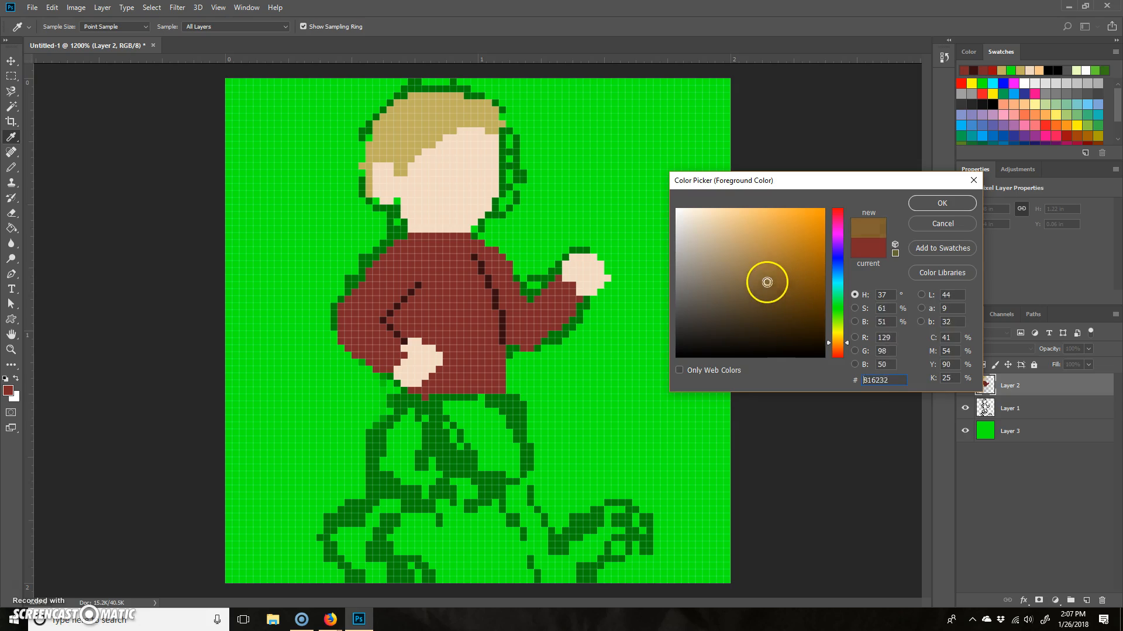
{"action": "left_click", "coordinate": [939, 202]}
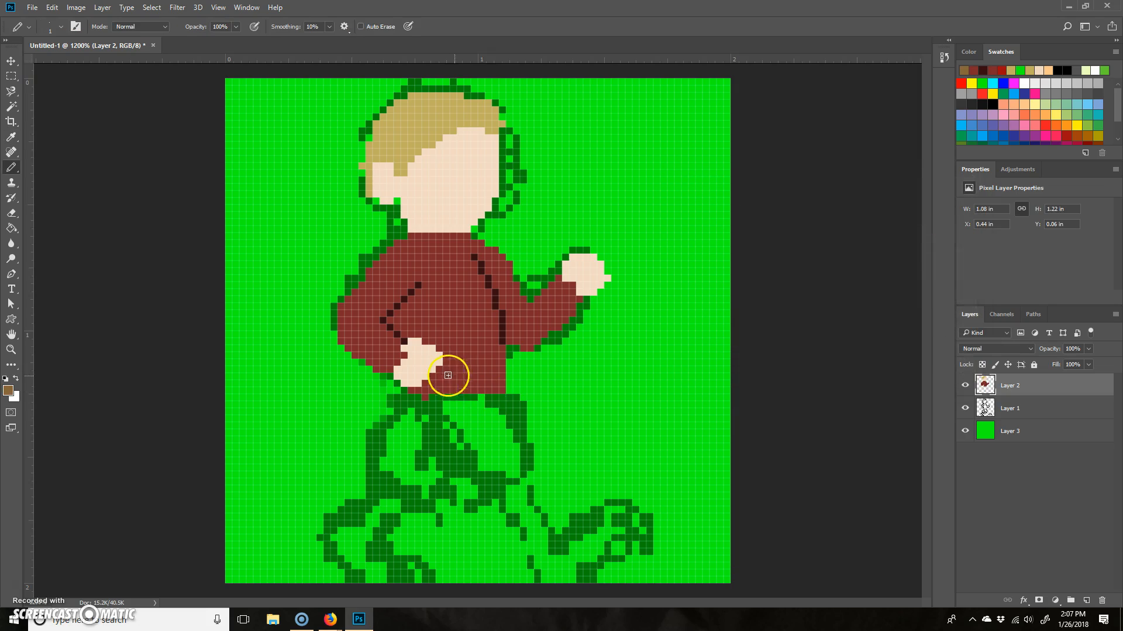
- Fill in both trouser legs from the waist to the ankles on Layer 2 with the Pencil in brown
{"action": "mouse_move", "coordinate": [495, 400]}
{"action": "left_mouse_down"}
{"action": "mouse_move", "coordinate": [406, 399]}
{"action": "mouse_move", "coordinate": [373, 459]}
{"action": "mouse_move", "coordinate": [388, 429]}
{"action": "mouse_move", "coordinate": [418, 505]}
{"action": "mouse_move", "coordinate": [380, 496]}
{"action": "mouse_move", "coordinate": [352, 509]}
{"action": "mouse_move", "coordinate": [370, 488]}
{"action": "mouse_move", "coordinate": [394, 525]}
{"action": "mouse_move", "coordinate": [378, 528]}
{"action": "mouse_move", "coordinate": [411, 507]}
{"action": "mouse_move", "coordinate": [438, 453]}
{"action": "mouse_move", "coordinate": [379, 493]}
{"action": "mouse_move", "coordinate": [371, 481]}
{"action": "mouse_move", "coordinate": [414, 418]}
{"action": "mouse_move", "coordinate": [497, 411]}
{"action": "mouse_move", "coordinate": [549, 521]}
{"action": "mouse_move", "coordinate": [526, 538]}
{"action": "mouse_move", "coordinate": [504, 530]}
{"action": "mouse_move", "coordinate": [475, 480]}
{"action": "mouse_move", "coordinate": [532, 528]}
{"action": "mouse_move", "coordinate": [514, 451]}
{"action": "mouse_move", "coordinate": [495, 454]}
{"action": "mouse_move", "coordinate": [494, 466]}
{"action": "mouse_move", "coordinate": [490, 412]}
{"action": "mouse_move", "coordinate": [507, 440]}
{"action": "mouse_move", "coordinate": [502, 515]}
{"action": "mouse_move", "coordinate": [469, 423]}
{"action": "mouse_move", "coordinate": [451, 421]}
{"action": "mouse_move", "coordinate": [437, 445]}
{"action": "mouse_move", "coordinate": [507, 436]}
{"action": "mouse_move", "coordinate": [445, 438]}
{"action": "mouse_move", "coordinate": [482, 483]}
{"action": "mouse_move", "coordinate": [479, 426]}
{"action": "mouse_move", "coordinate": [428, 476]}
{"action": "left_mouse_up"}
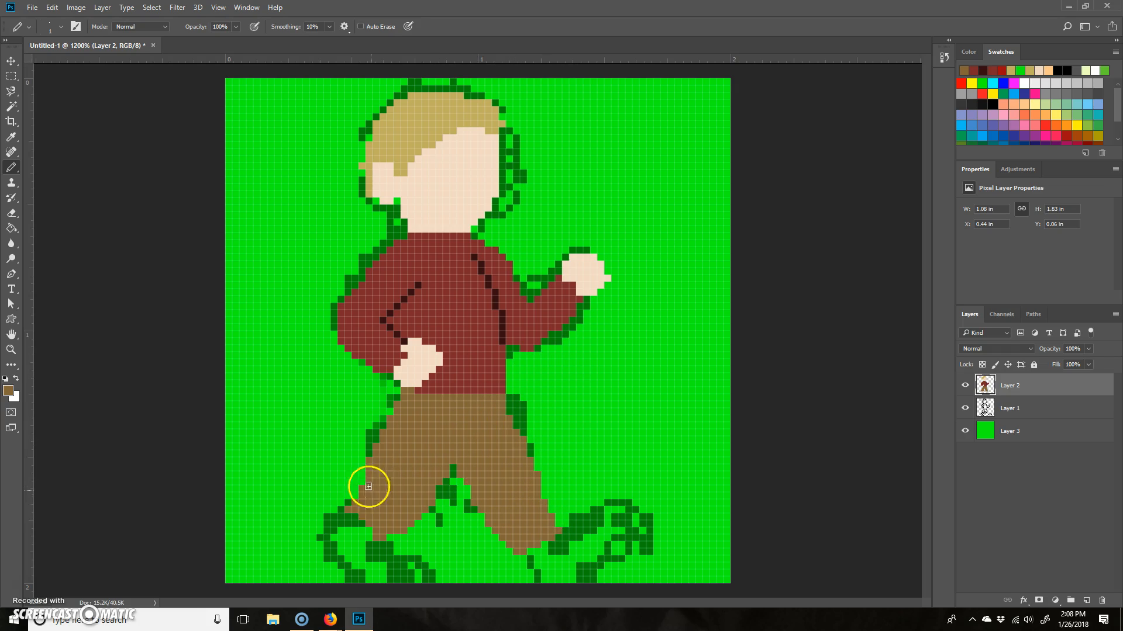
{"action": "left_click_drag", "start_coordinate": [407, 513], "coordinate": [359, 521]}
{"action": "mouse_move", "coordinate": [543, 531]}
{"action": "left_mouse_down"}
{"action": "mouse_move", "coordinate": [537, 484]}
{"action": "mouse_move", "coordinate": [555, 524]}
{"action": "left_mouse_up"}
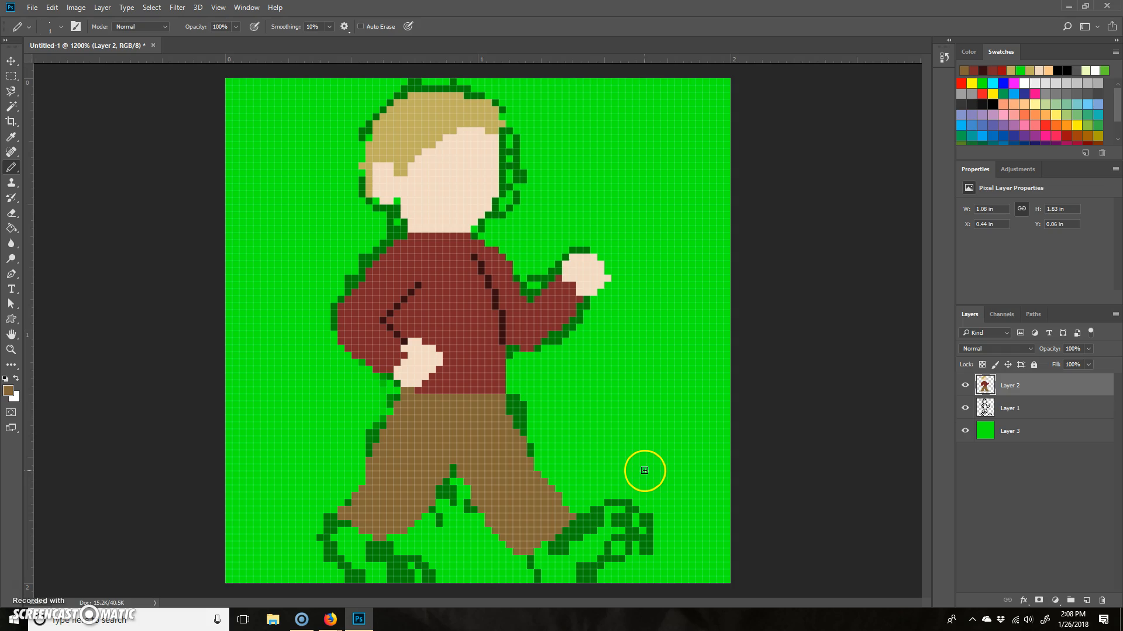
- Set the foreground colour to the dark bluish grey #303035
{"action": "left_click", "coordinate": [8, 393]}
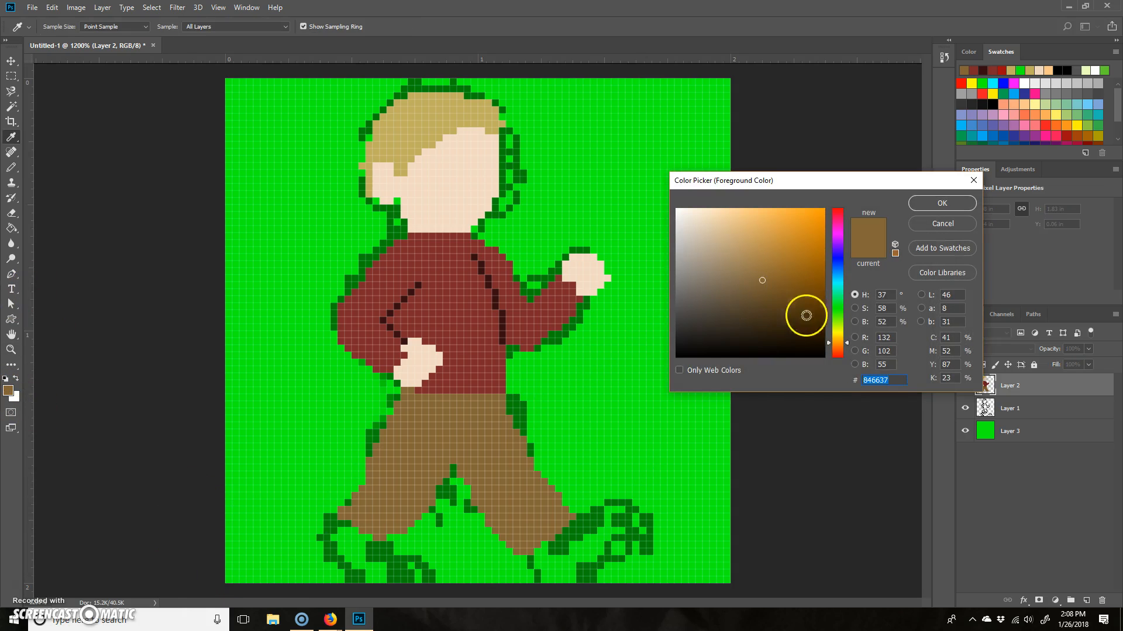
{"action": "left_click", "coordinate": [724, 319]}
{"action": "left_click_drag", "start_coordinate": [723, 318], "coordinate": [717, 337]}
{"action": "mouse_move", "coordinate": [844, 333]}
{"action": "left_mouse_down"}
{"action": "mouse_move", "coordinate": [850, 251]}
{"action": "mouse_move", "coordinate": [839, 257]}
{"action": "left_mouse_up"}
{"action": "left_click_drag", "start_coordinate": [717, 337], "coordinate": [688, 333]}
{"action": "left_click", "coordinate": [941, 202]}
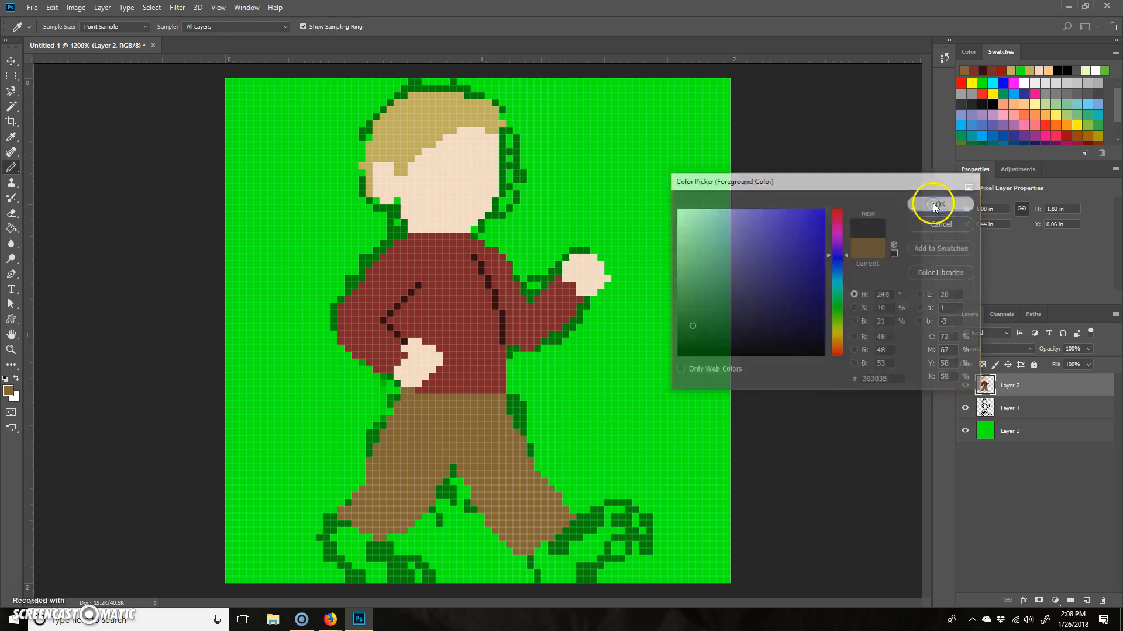
- Fill in both shoes on Layer 2 with the Pencil in dark grey
{"action": "key", "text": "b"}
{"action": "mouse_move", "coordinate": [375, 543]}
{"action": "left_mouse_down"}
{"action": "mouse_move", "coordinate": [337, 526]}
{"action": "mouse_move", "coordinate": [331, 543]}
{"action": "mouse_move", "coordinate": [346, 570]}
{"action": "mouse_move", "coordinate": [329, 533]}
{"action": "mouse_move", "coordinate": [369, 574]}
{"action": "mouse_move", "coordinate": [338, 536]}
{"action": "mouse_move", "coordinate": [372, 538]}
{"action": "mouse_move", "coordinate": [430, 573]}
{"action": "mouse_move", "coordinate": [399, 580]}
{"action": "mouse_move", "coordinate": [432, 582]}
{"action": "mouse_move", "coordinate": [384, 582]}
{"action": "mouse_move", "coordinate": [374, 563]}
{"action": "mouse_move", "coordinate": [353, 577]}
{"action": "left_mouse_up"}
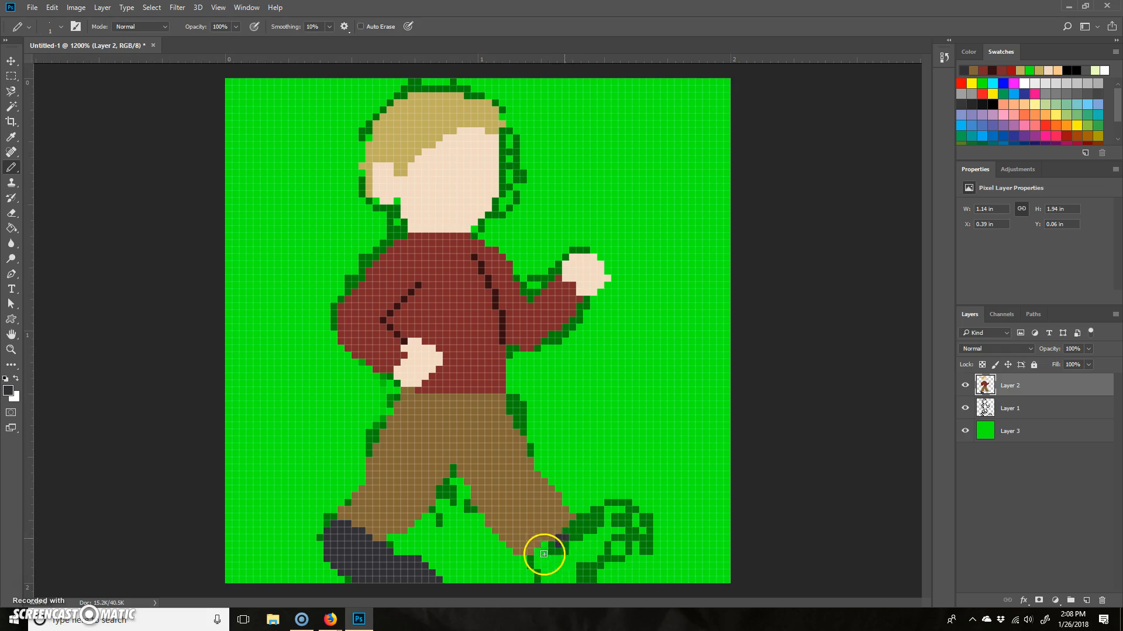
{"action": "mouse_move", "coordinate": [543, 552]}
{"action": "left_mouse_down"}
{"action": "mouse_move", "coordinate": [587, 563]}
{"action": "mouse_move", "coordinate": [572, 581]}
{"action": "mouse_move", "coordinate": [628, 528]}
{"action": "mouse_move", "coordinate": [567, 571]}
{"action": "mouse_move", "coordinate": [564, 531]}
{"action": "mouse_move", "coordinate": [577, 523]}
{"action": "mouse_move", "coordinate": [624, 536]}
{"action": "mouse_move", "coordinate": [575, 545]}
{"action": "mouse_move", "coordinate": [591, 553]}
{"action": "mouse_move", "coordinate": [602, 526]}
{"action": "mouse_move", "coordinate": [624, 517]}
{"action": "mouse_move", "coordinate": [591, 521]}
{"action": "mouse_move", "coordinate": [620, 514]}
{"action": "mouse_move", "coordinate": [640, 526]}
{"action": "mouse_move", "coordinate": [624, 497]}
{"action": "left_mouse_up"}
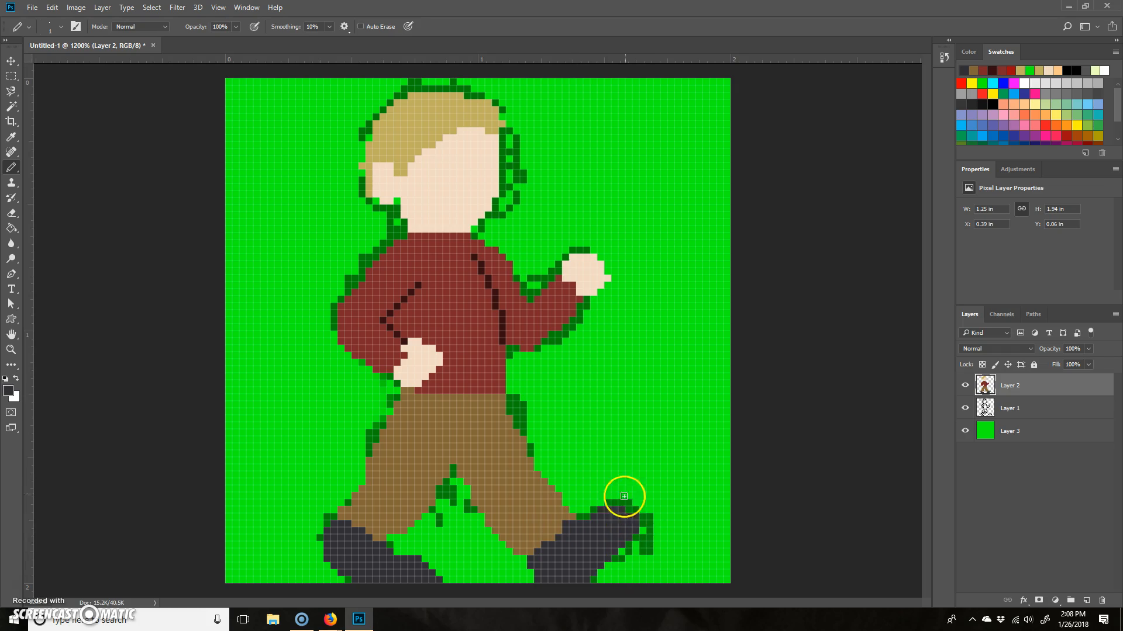
- Draw a diagonal crease line between the trouser legs on Layer 2 with the Pencil in dark brown #514026
{"action": "left_click", "coordinate": [476, 454], "text": "alt"}
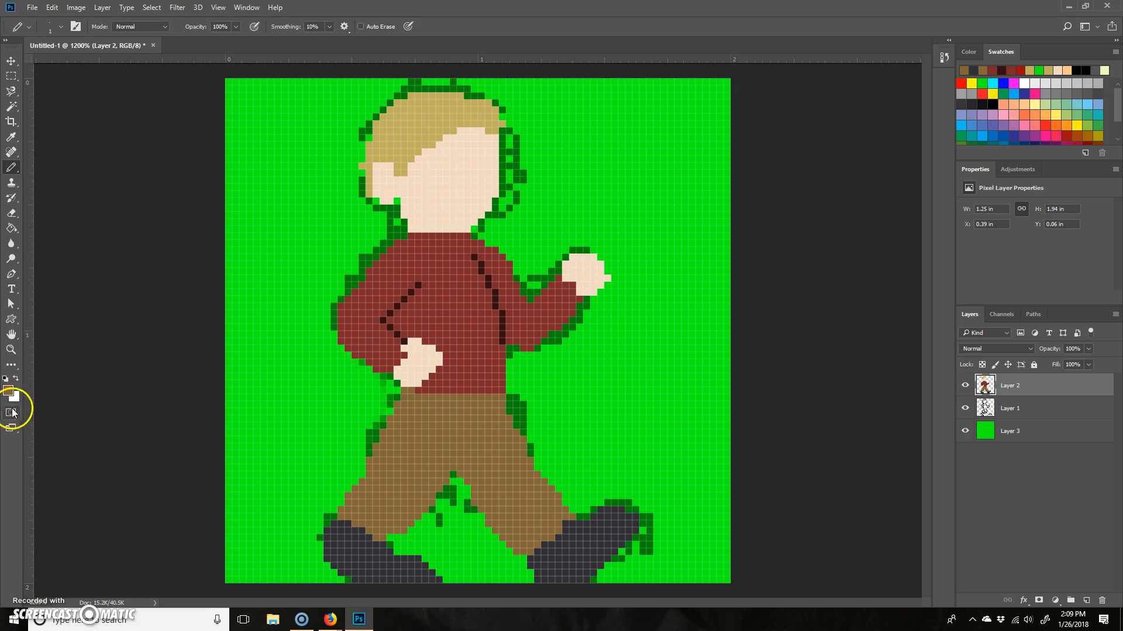
{"action": "left_click", "coordinate": [8, 390]}
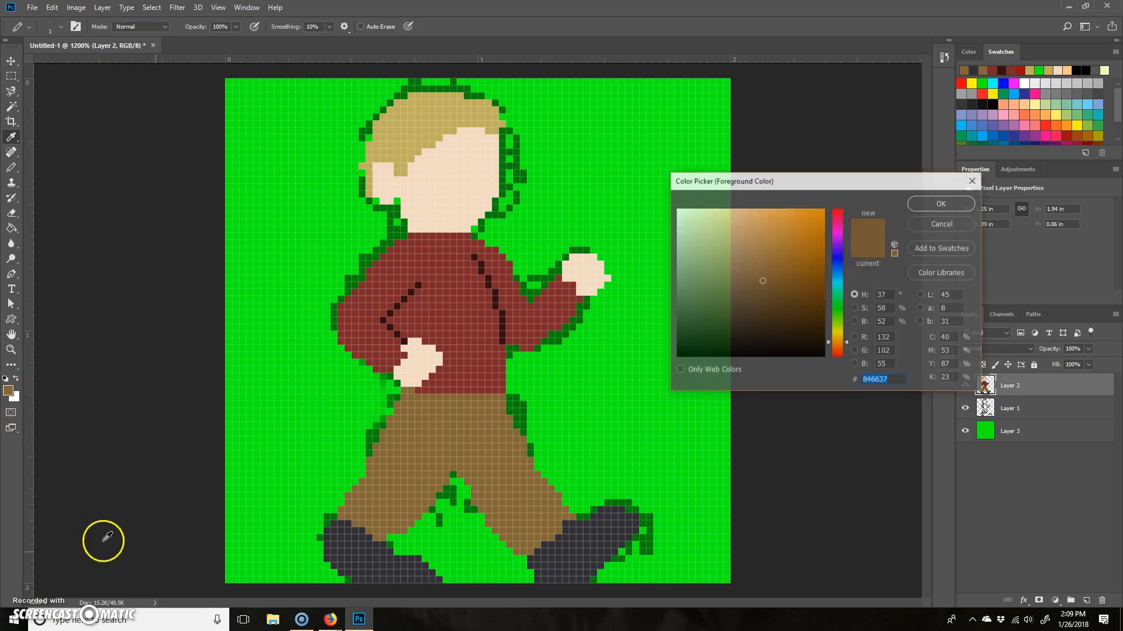
{"action": "left_click", "coordinate": [761, 300]}
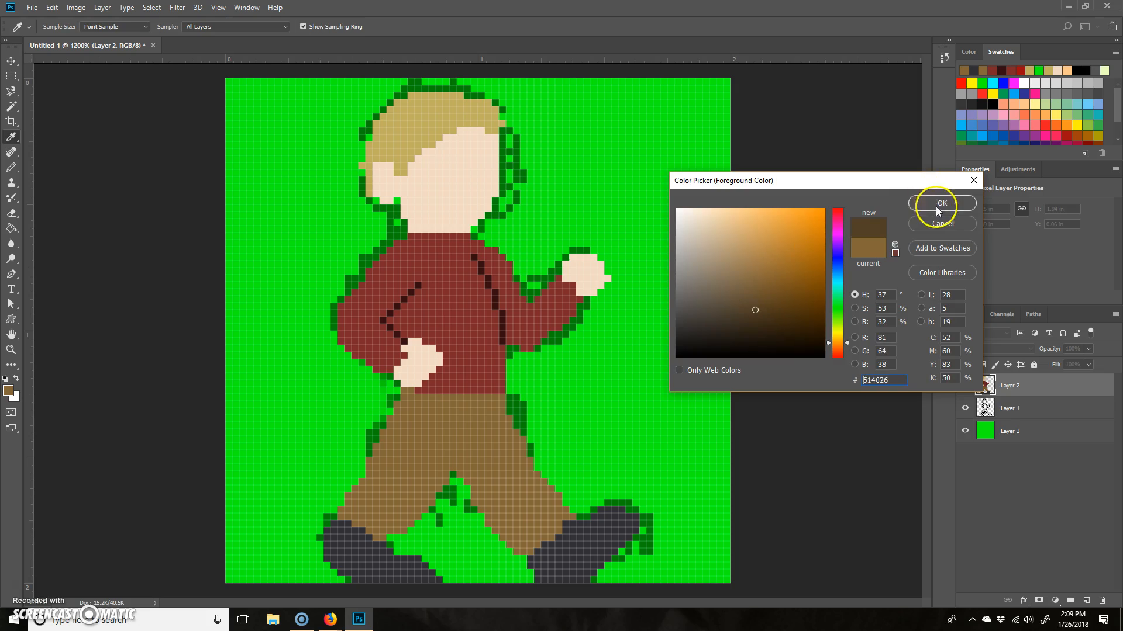
{"action": "left_click", "coordinate": [941, 203]}
{"action": "key", "text": "b"}
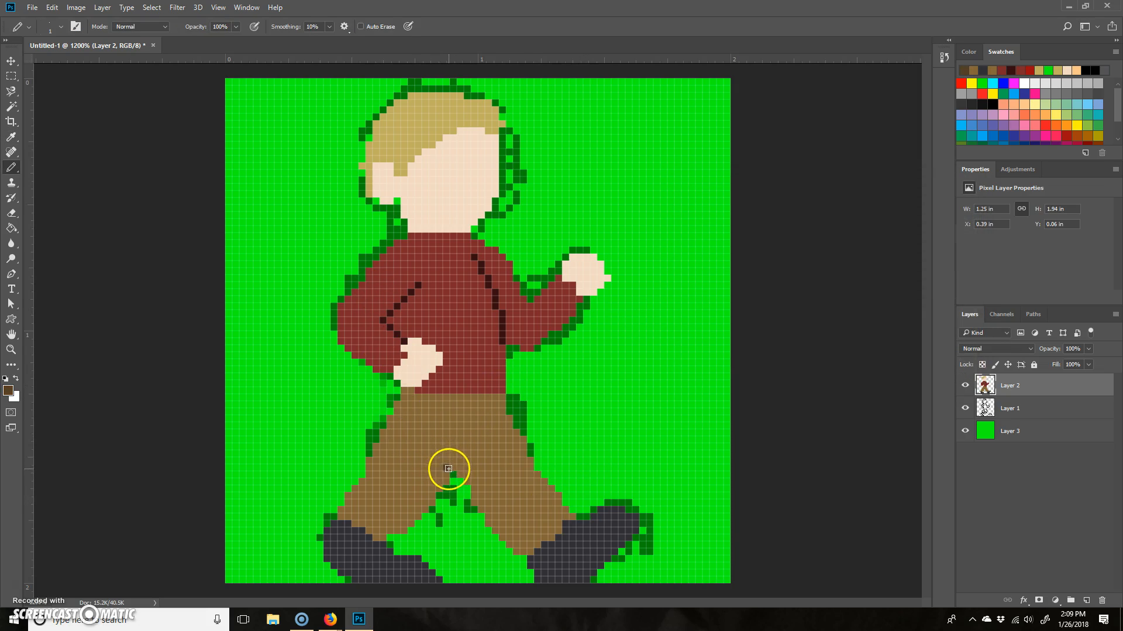
{"action": "left_click_drag", "start_coordinate": [437, 457], "coordinate": [416, 430]}
{"action": "left_click", "coordinate": [412, 425]}
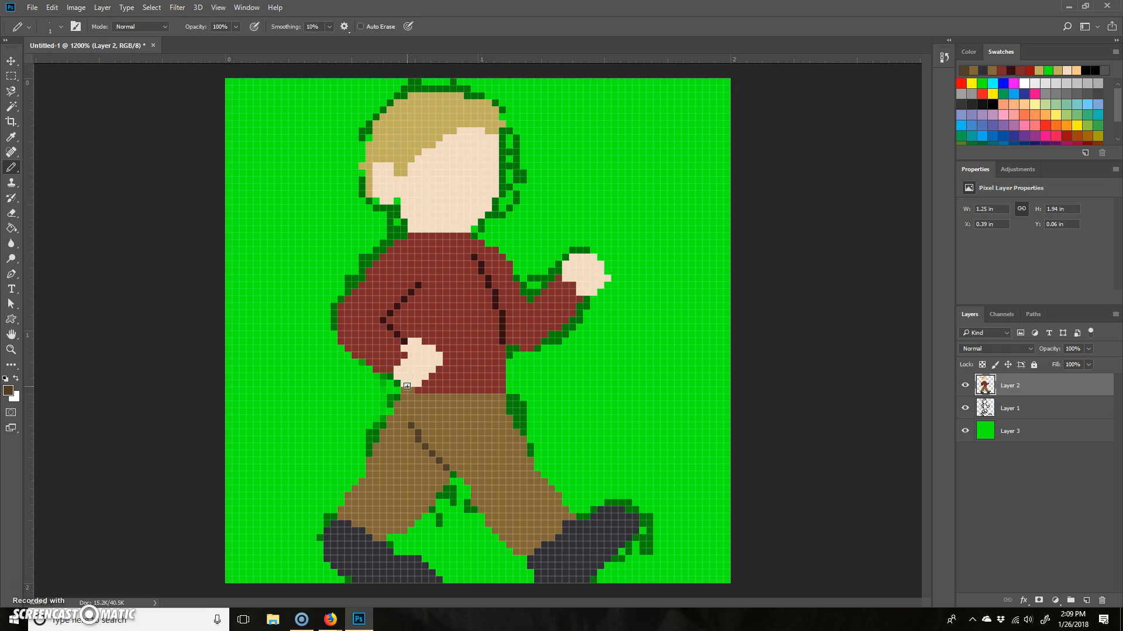
- Sample the face's skin tone, darken it to a tan shade, and draw the eyes, nose and mouth with the Pencil
{"action": "left_click", "coordinate": [468, 176], "text": "alt"}
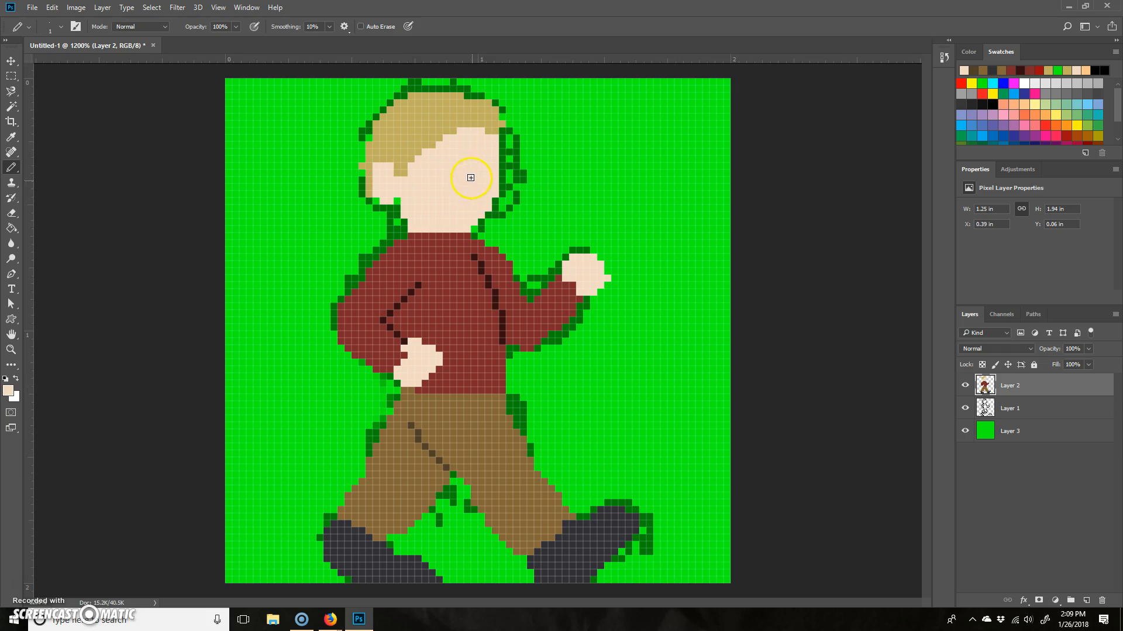
{"action": "left_click", "coordinate": [7, 391]}
{"action": "left_click", "coordinate": [713, 247]}
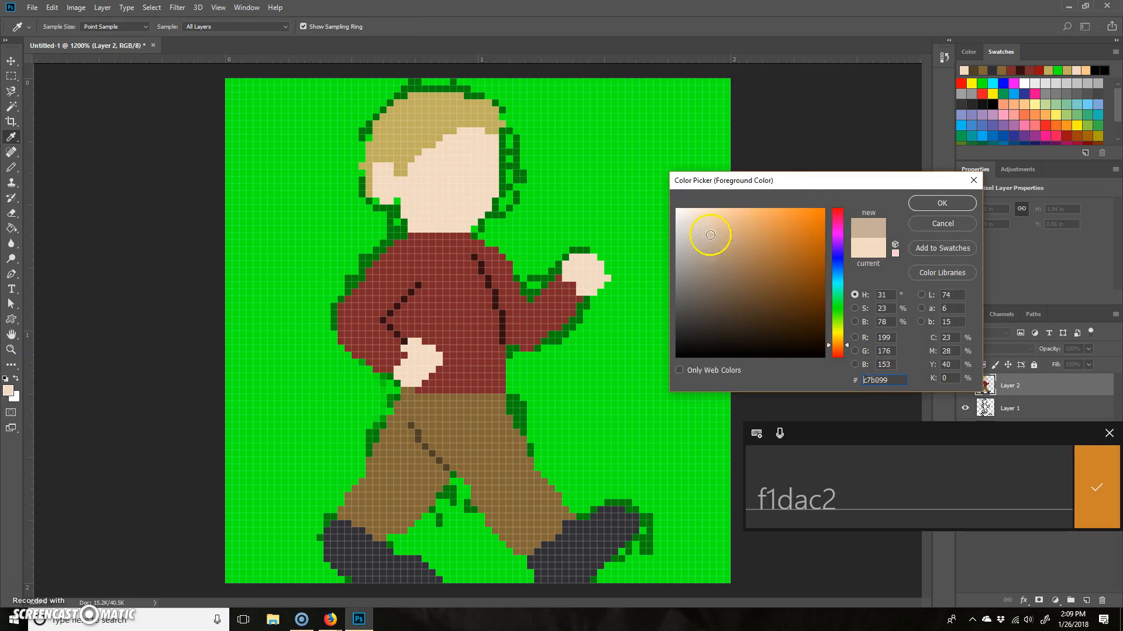
{"action": "left_click", "coordinate": [942, 203]}
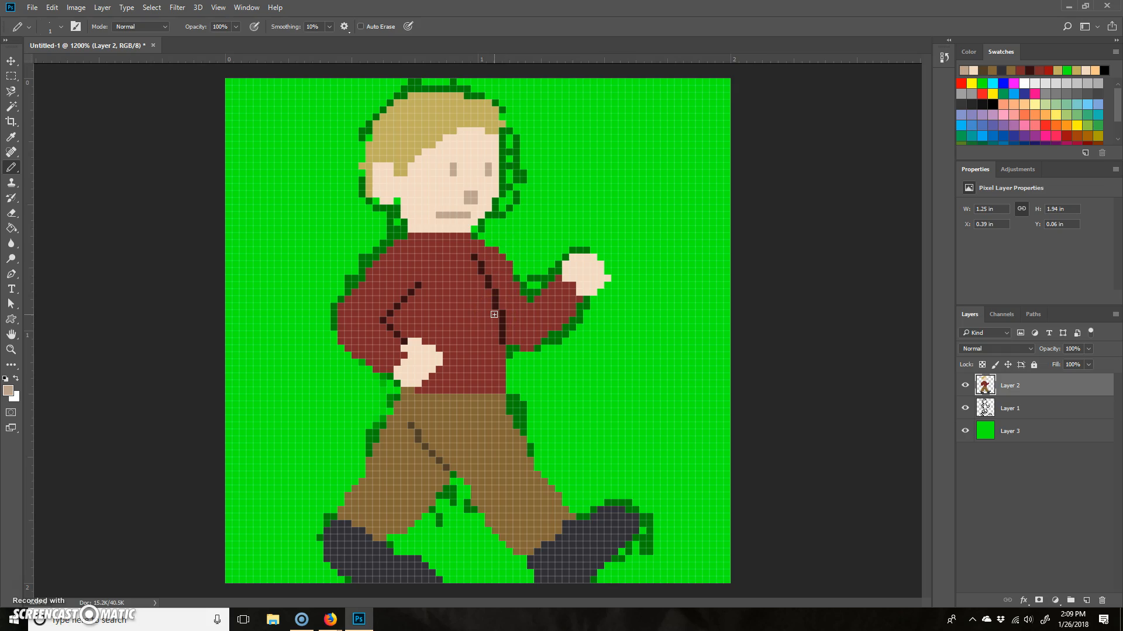
- Delete the outline sketch on Layer 1 and the green background on Layer 3
{"action": "left_click", "coordinate": [1023, 412]}
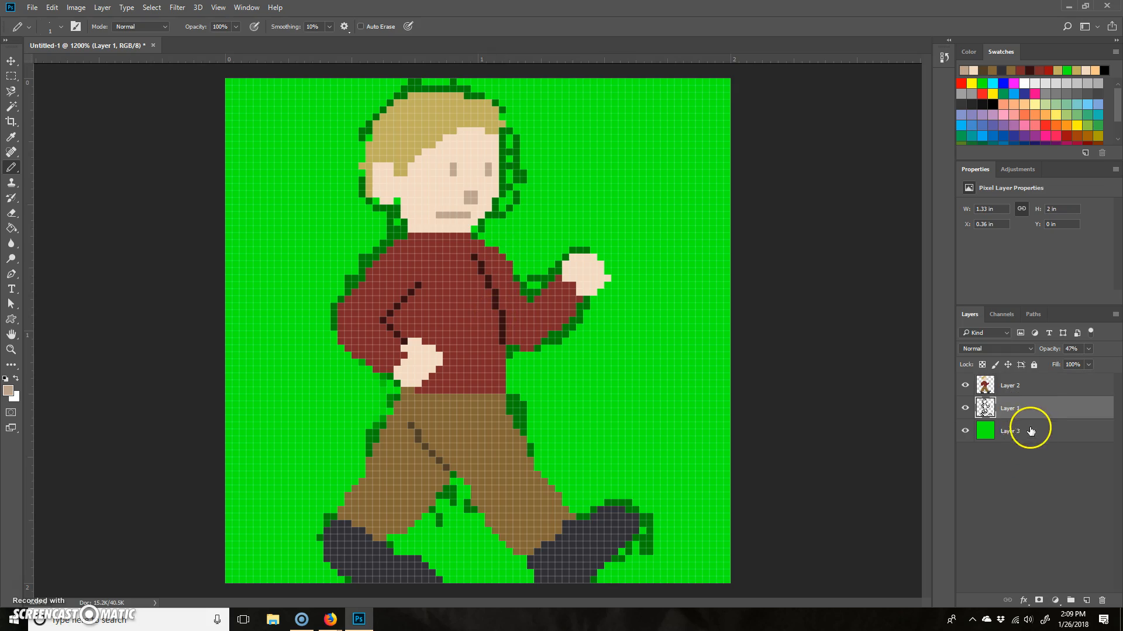
{"action": "left_click", "coordinate": [1026, 433], "text": "shift"}
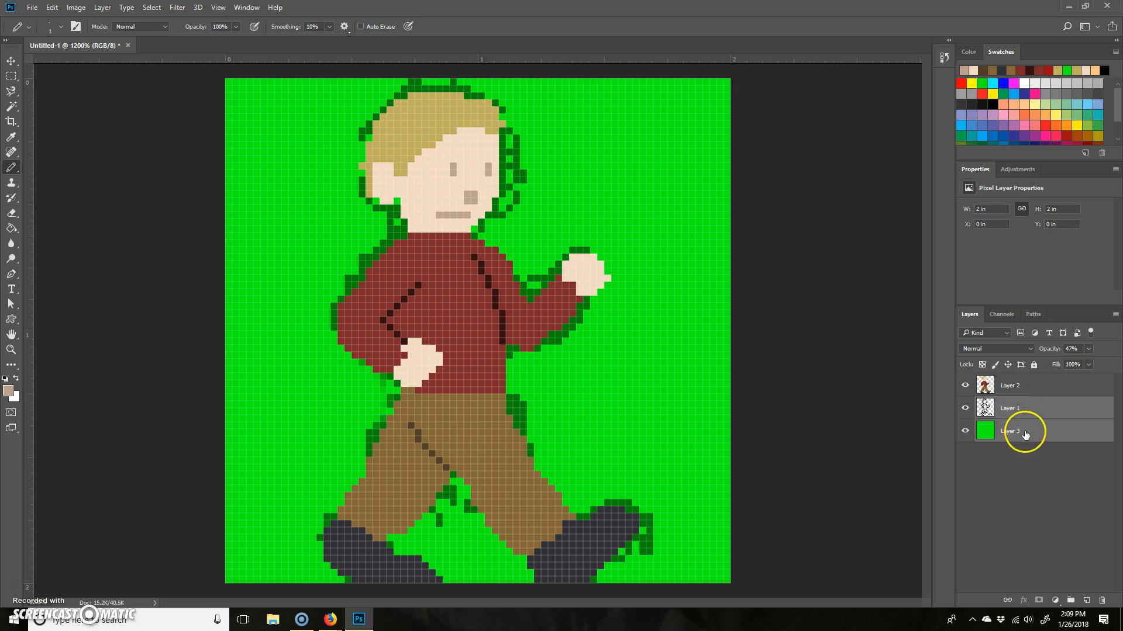
{"action": "left_click_drag", "start_coordinate": [1039, 411], "coordinate": [1102, 601]}
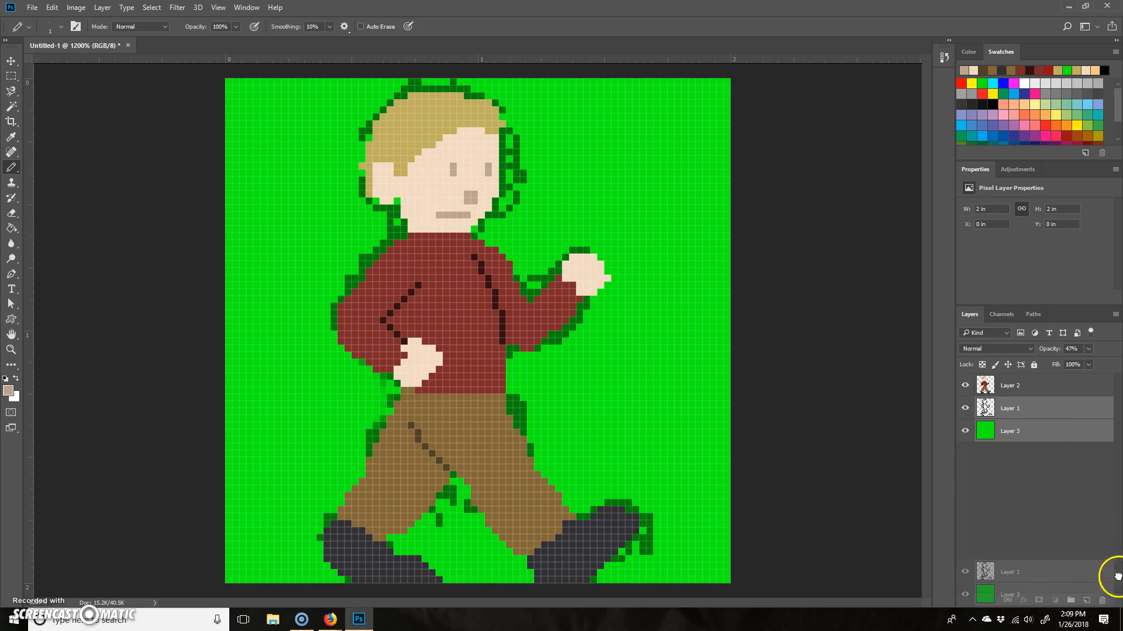
{"action": "left_click_drag", "start_coordinate": [1041, 408], "coordinate": [1101, 600]}
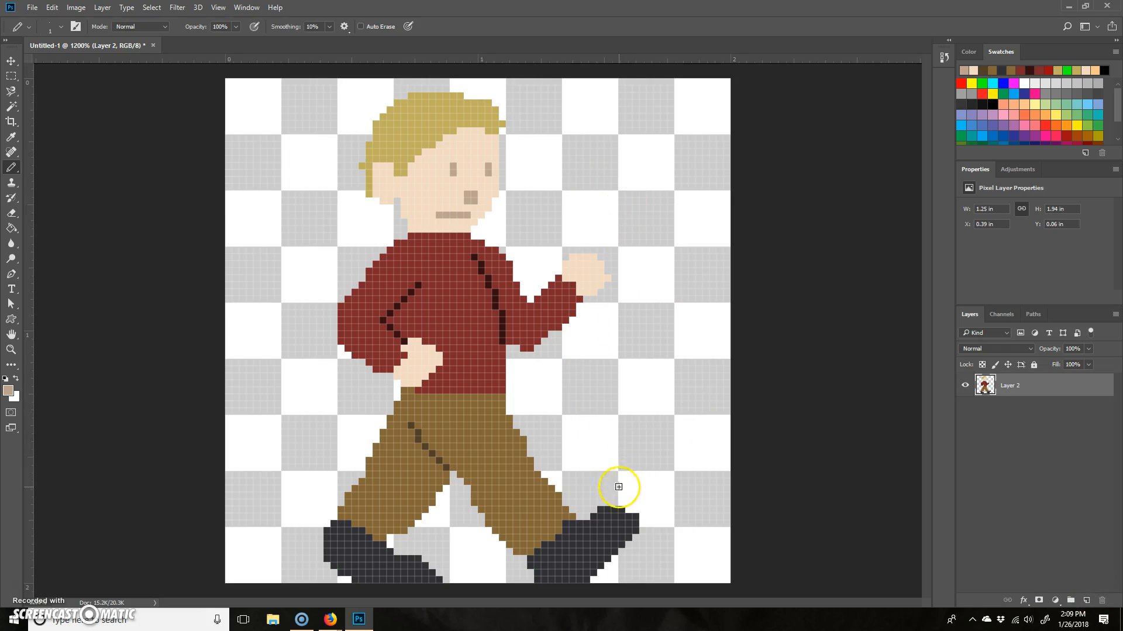
- Move the character on Layer 2 up one pixel with Free Transform, centring it vertically at Y 36 px
{"action": "key", "text": "ctrl+t"}
{"action": "left_click_drag", "start_coordinate": [479, 377], "coordinate": [482, 387]}
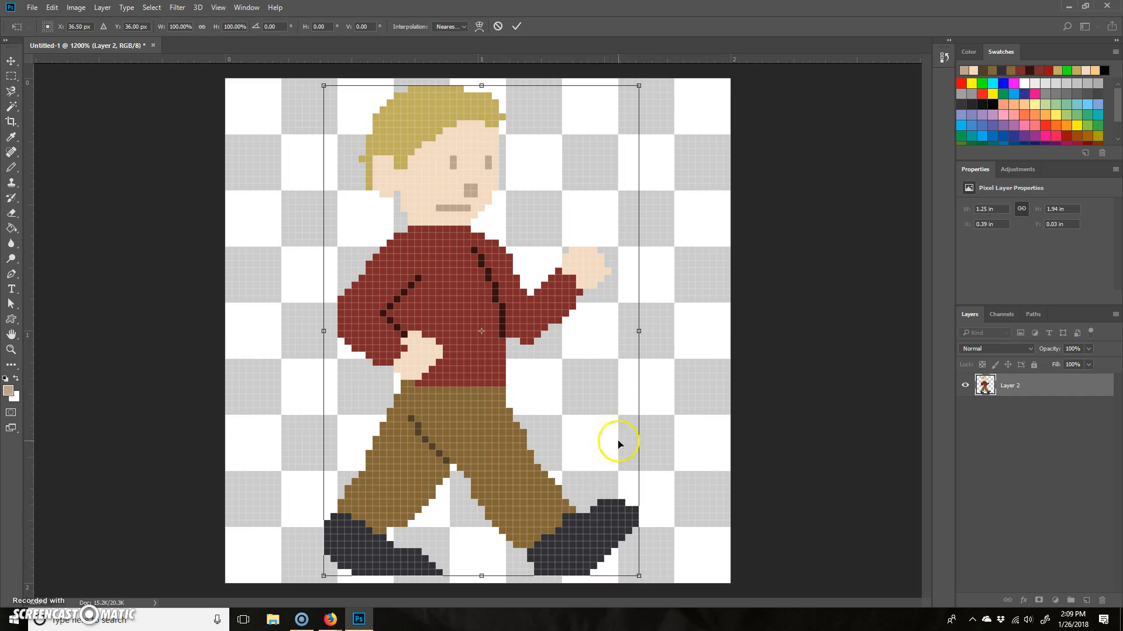
{"action": "key", "text": "Return"}
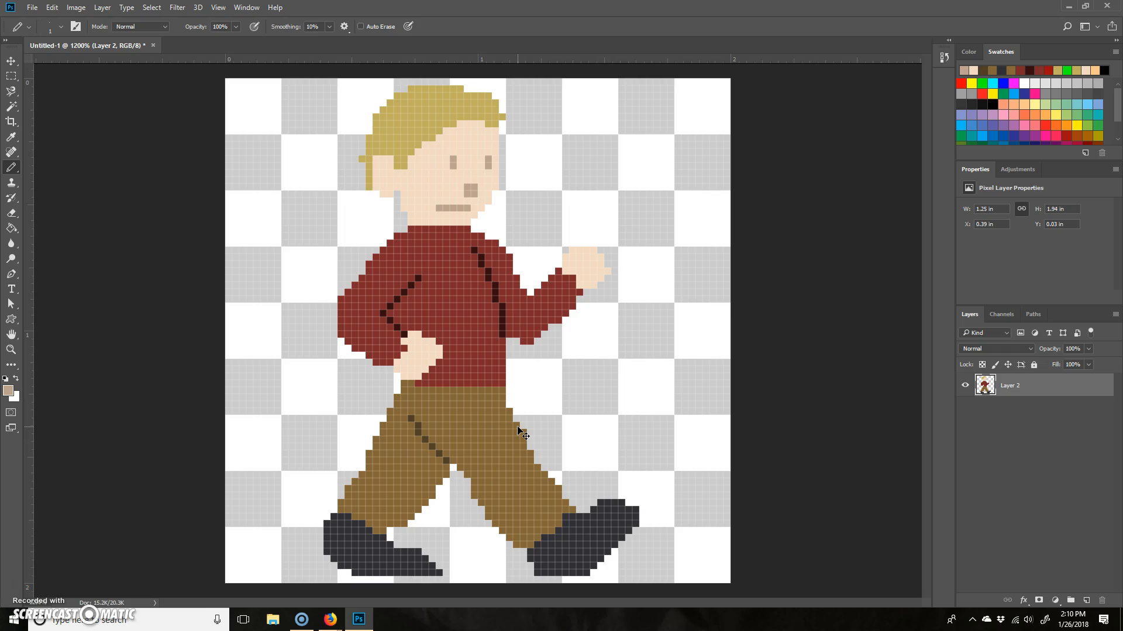
- Zoom out to 300% to examine the whole character at a smaller size
{"action": "key", "text": "ctrl+minus"}
{"action": "key", "text": "ctrl+minus"}
{"action": "key", "text": "ctrl+minus"}
{"action": "key", "text": "ctrl+minus"}
{"action": "key", "text": "ctrl+minus"}
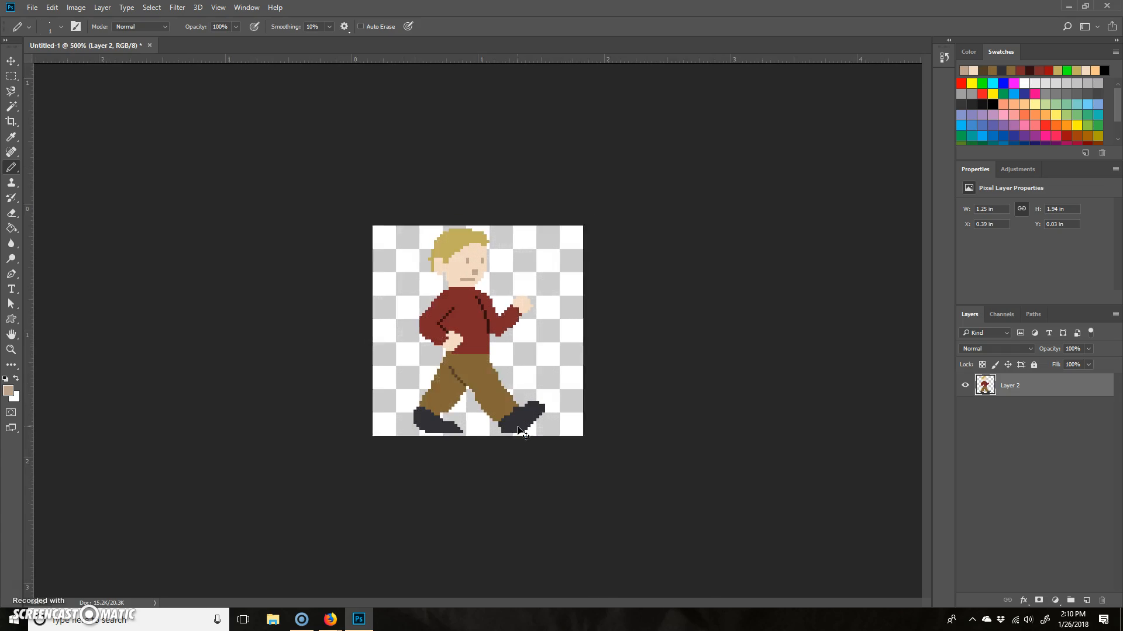
{"action": "key", "text": "ctrl+minus"}
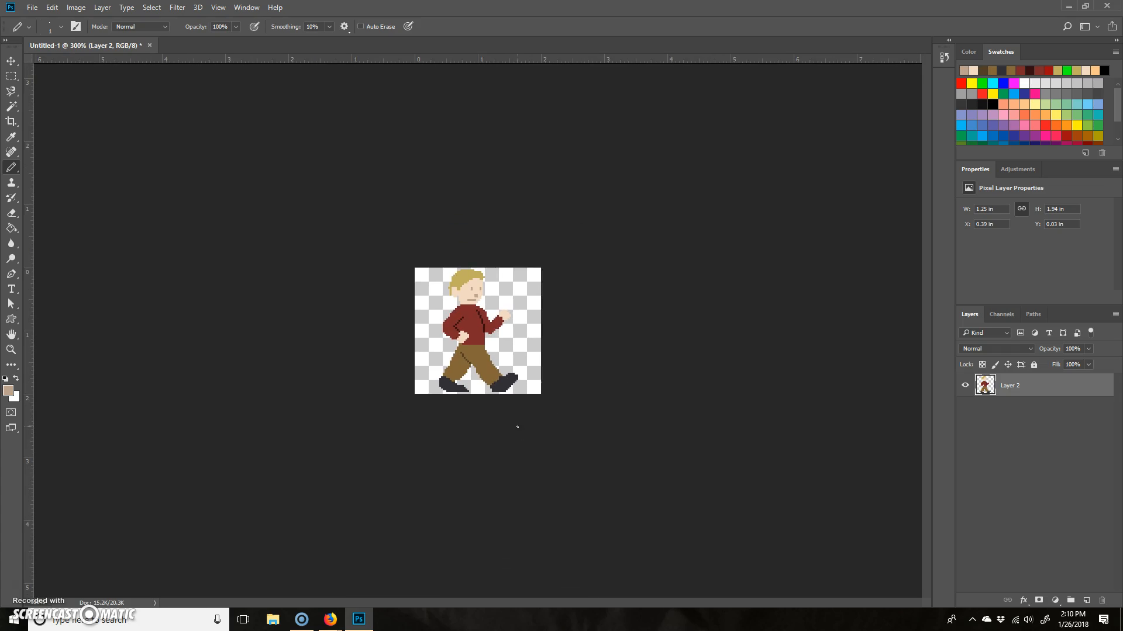
{"action": "left_click", "coordinate": [549, 390]}
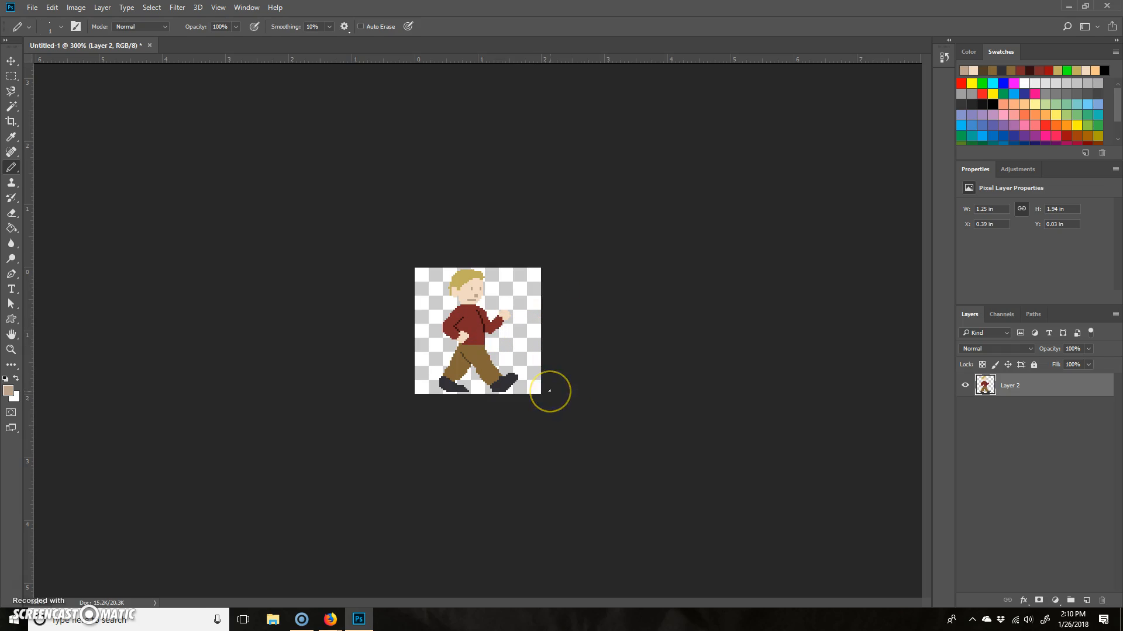